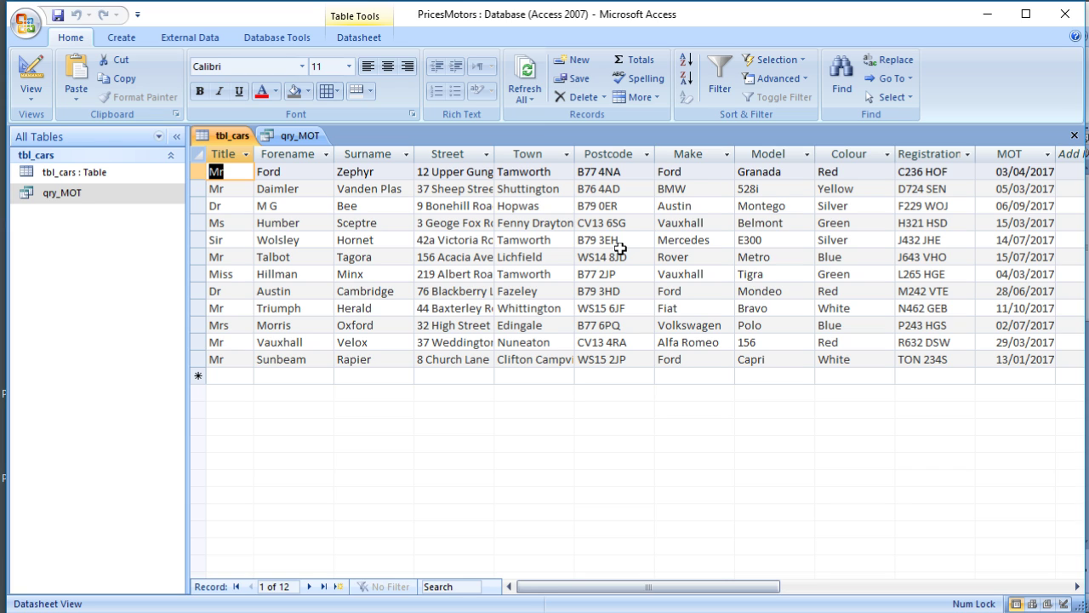
View the qry_MOT query's three cars due for MOT, then switch to the blank Word document.
left_click(309, 136)
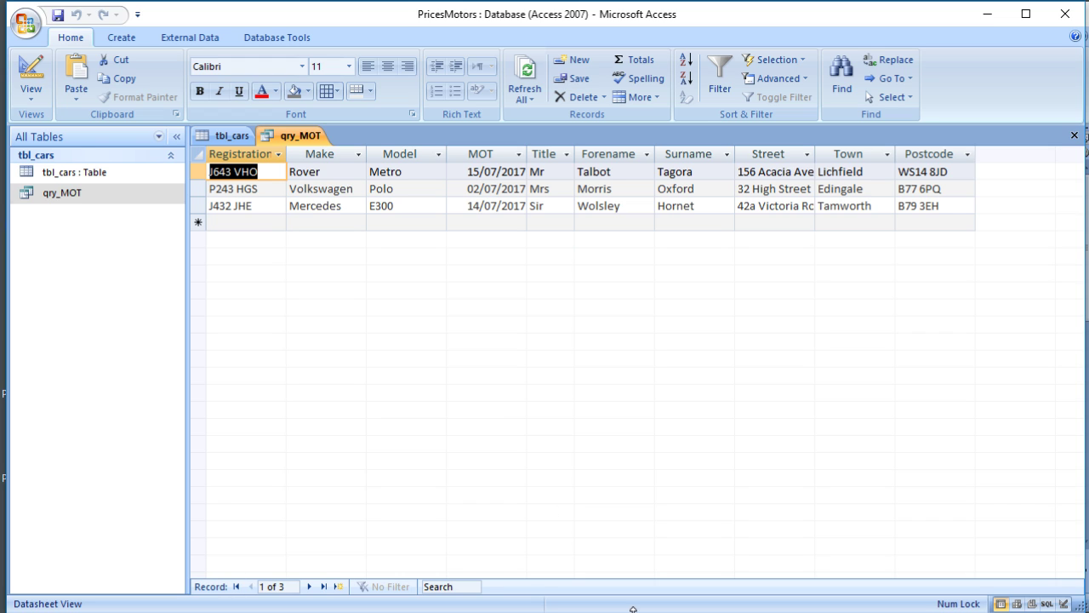
key("alt+Tab")
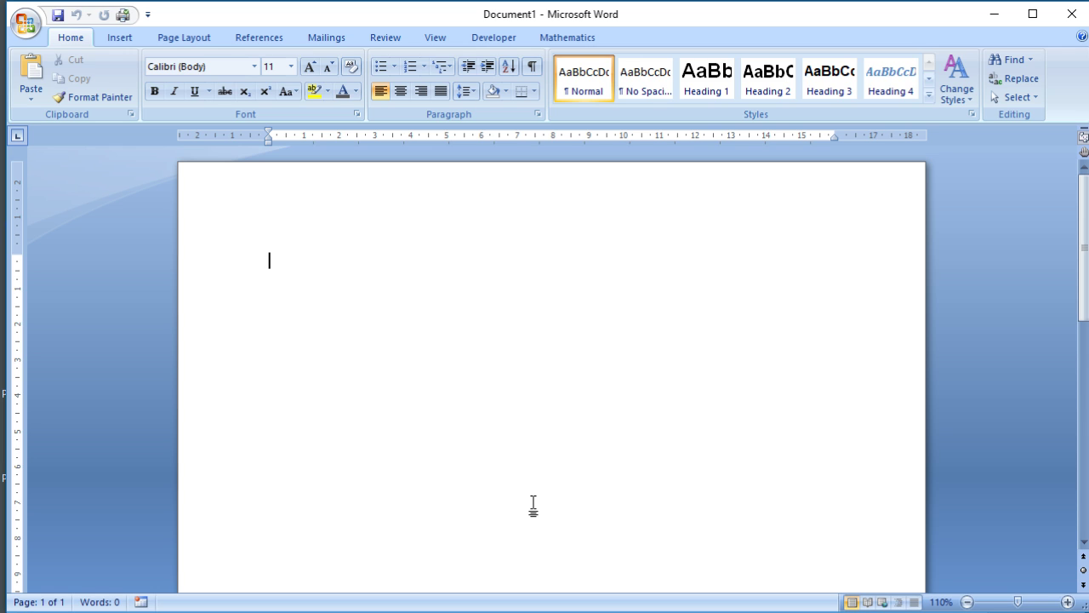
Start a Labels mail merge and choose Avery A4/A5 as the label vendor.
left_click(333, 38)
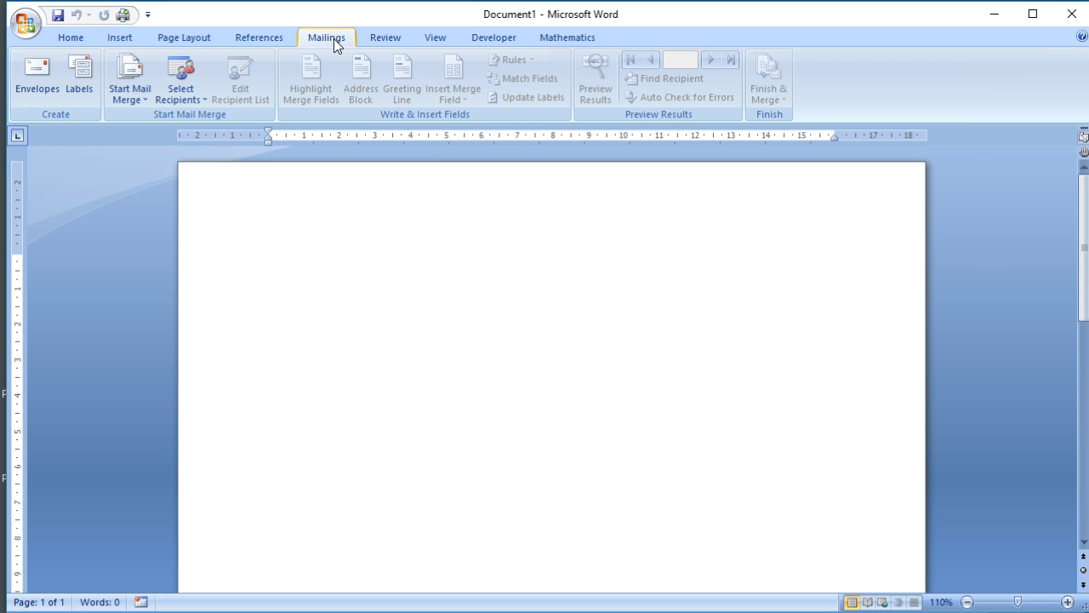
left_click(142, 105)
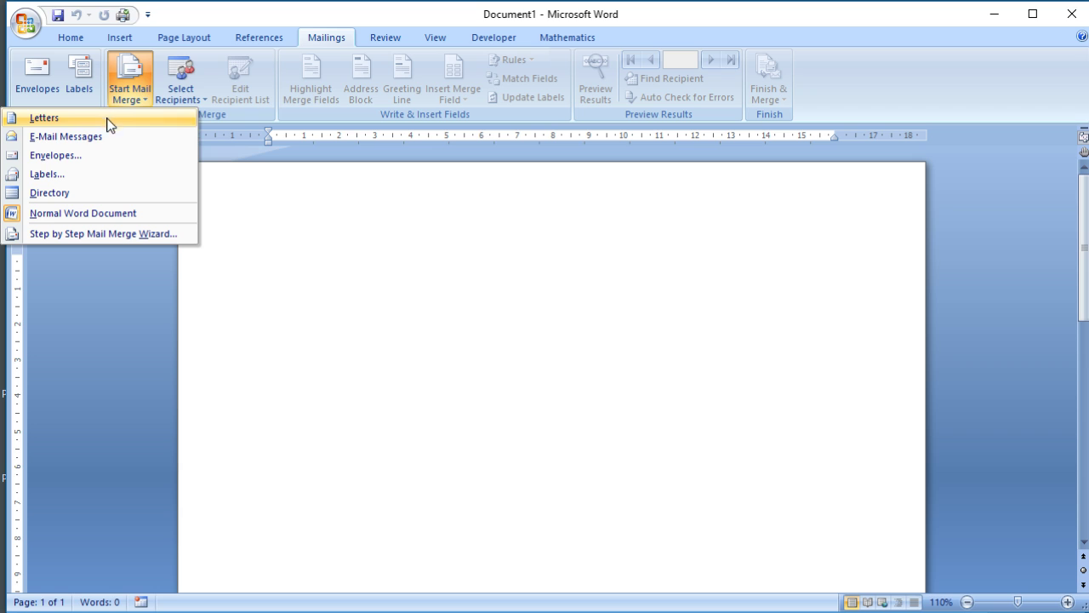
left_click(79, 171)
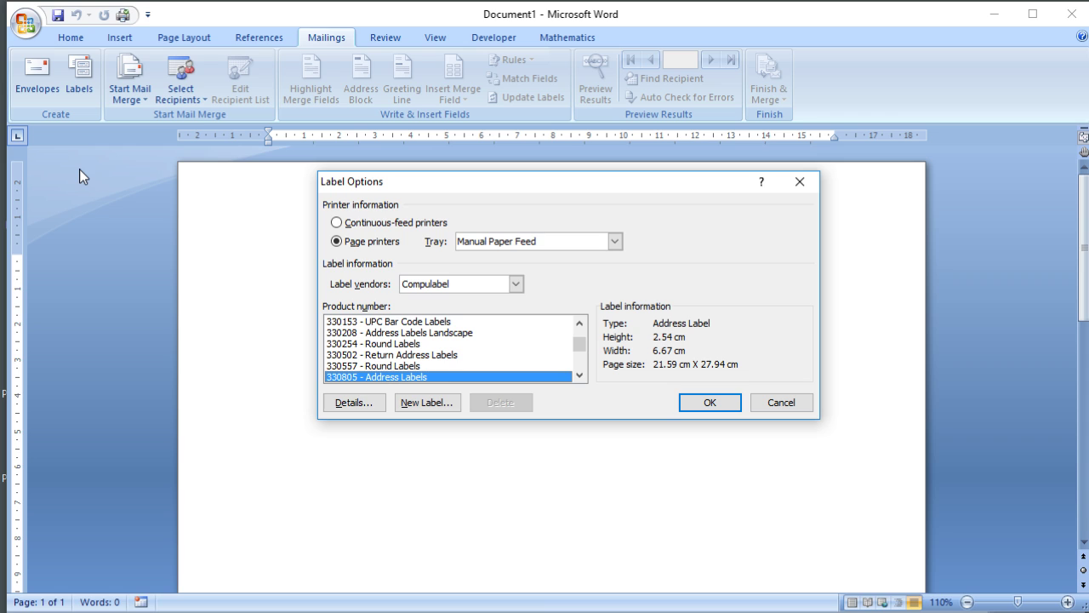
left_click(516, 285)
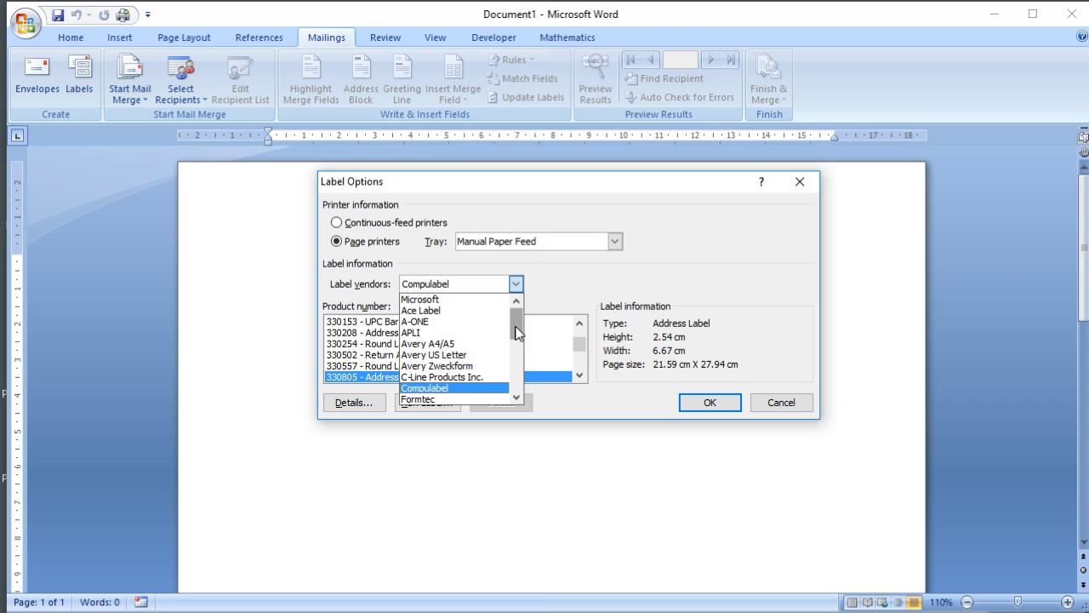
left_click(493, 344)
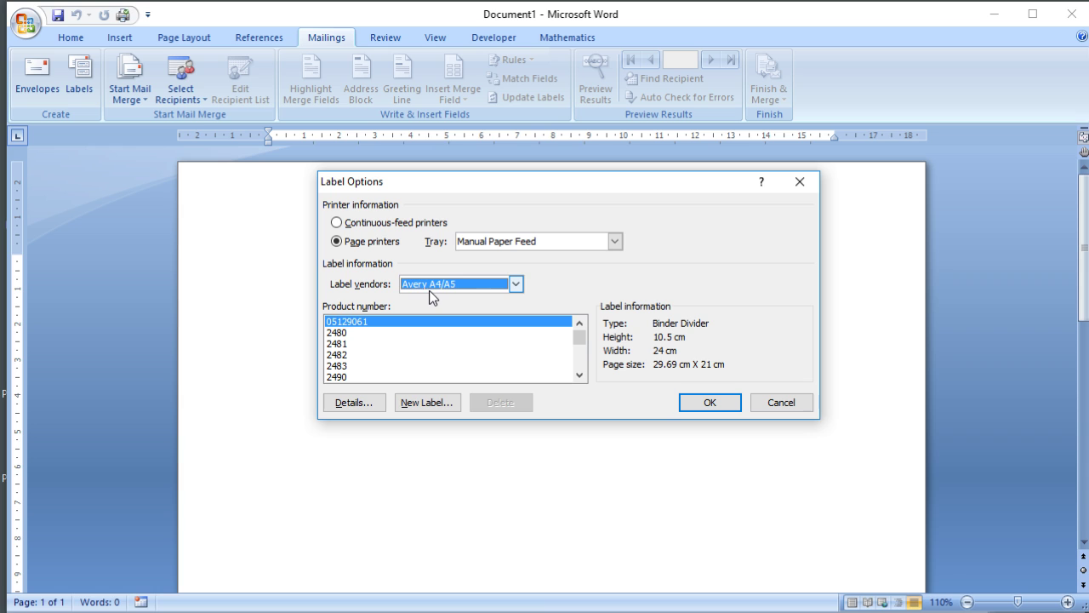
Bring up New Label details showing Avery 05129061's 10.5 × 24 cm label dimensions.
left_click(450, 408)
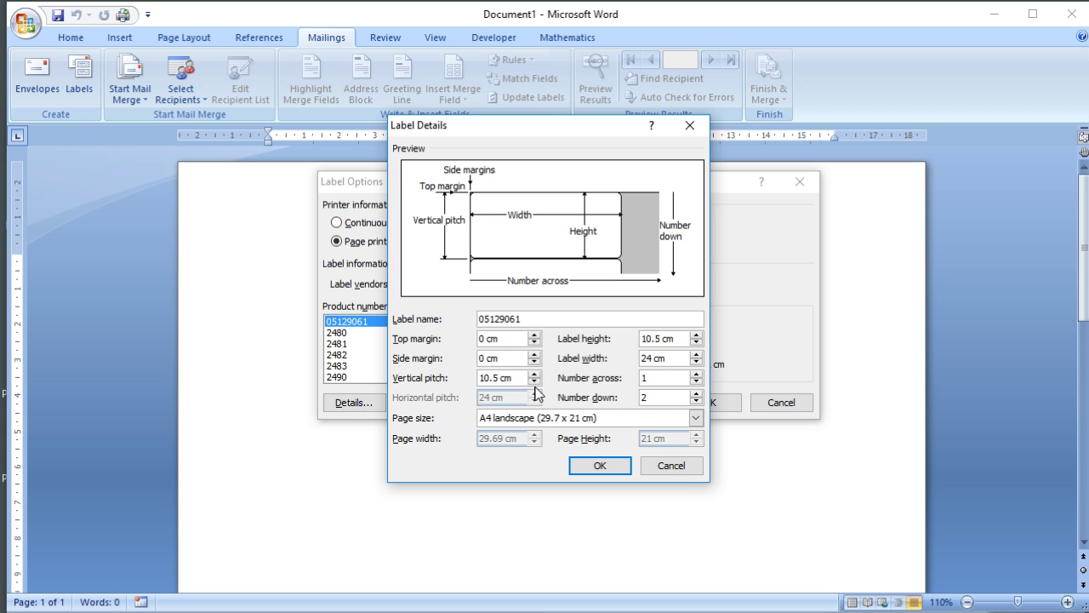
Discard the custom label and apply Compulabel 310904 Address Labels to Document1.
left_click(686, 472)
left_click(516, 284)
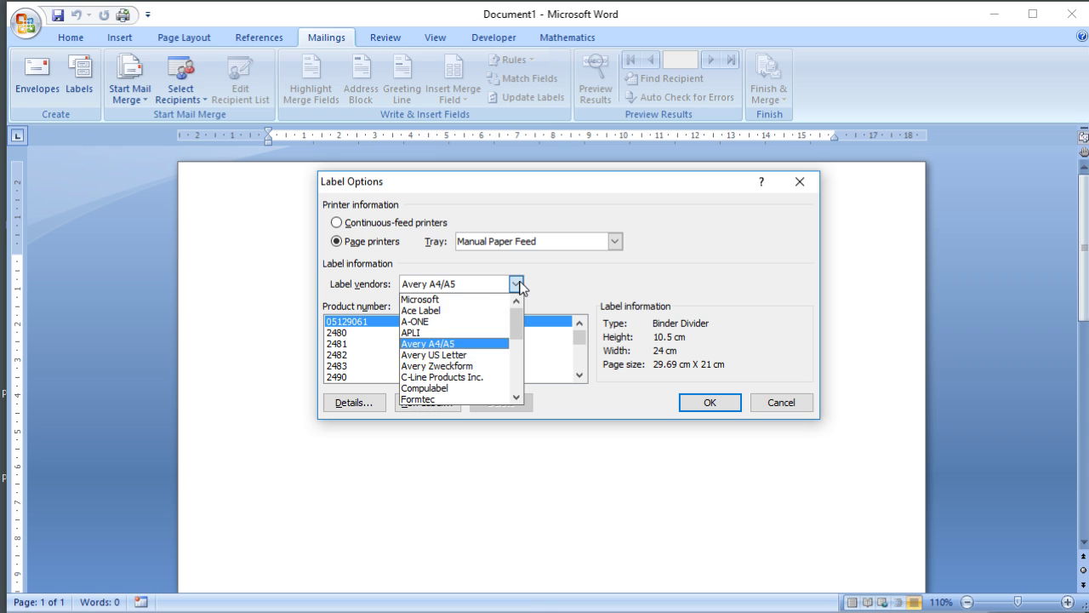
left_click(492, 387)
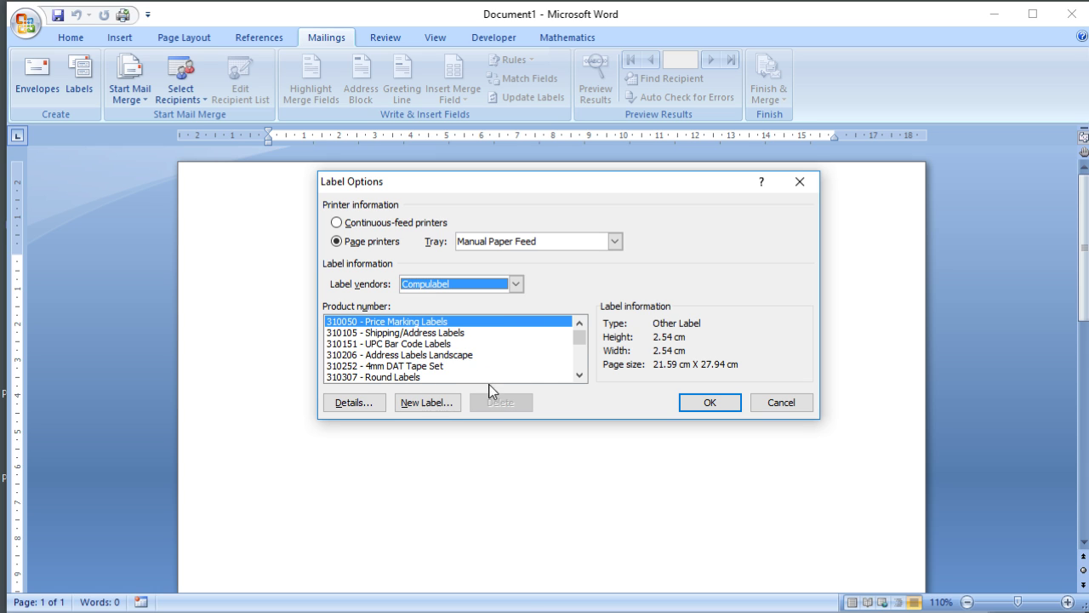
left_click(579, 375)
left_click(579, 375)
left_click(579, 375)
left_click(579, 375)
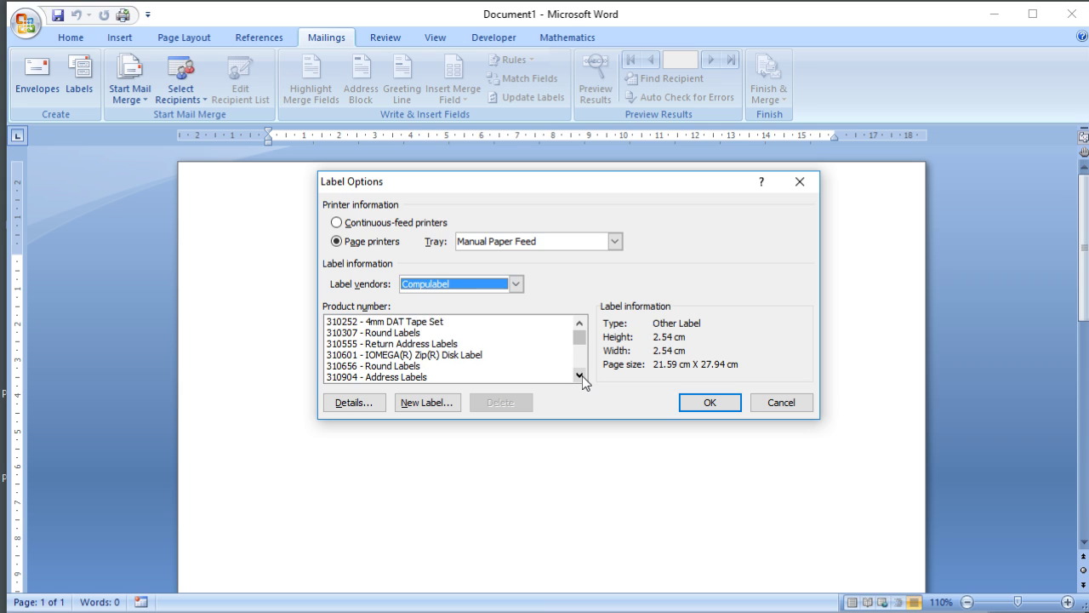
left_click(579, 376)
left_click(443, 365)
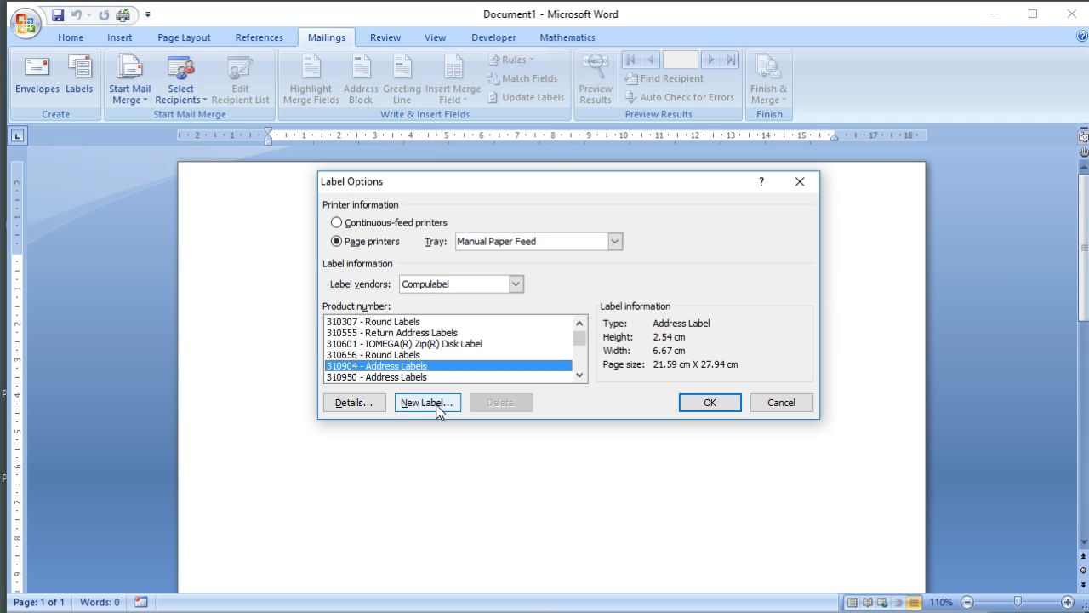
left_click(723, 406)
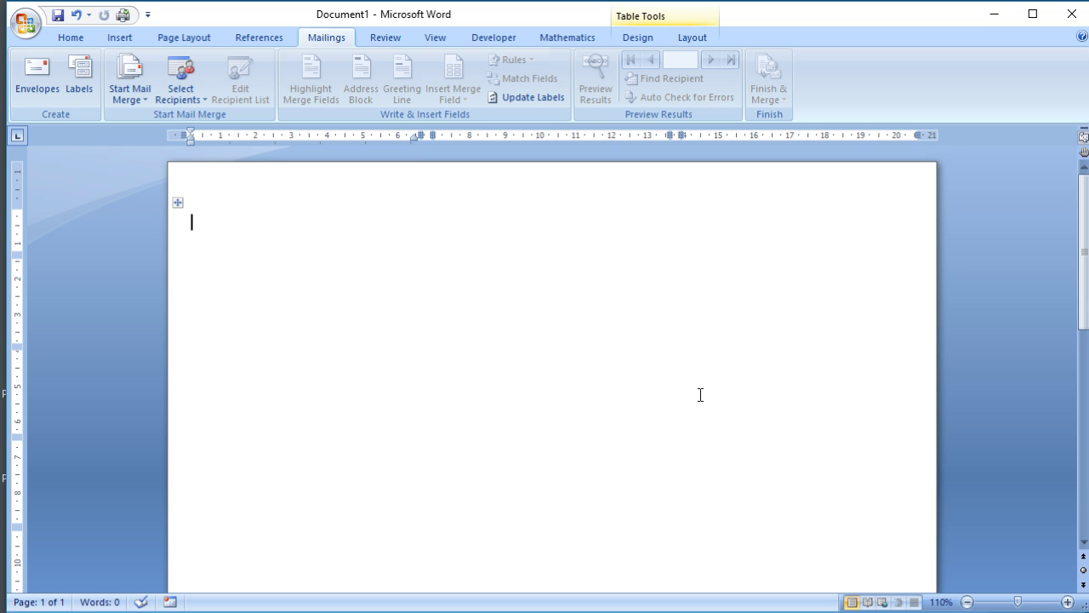
Use the qry_MOT query from Desktop > Databases > PricesMotors.accdb as the recipient list.
left_click(188, 99)
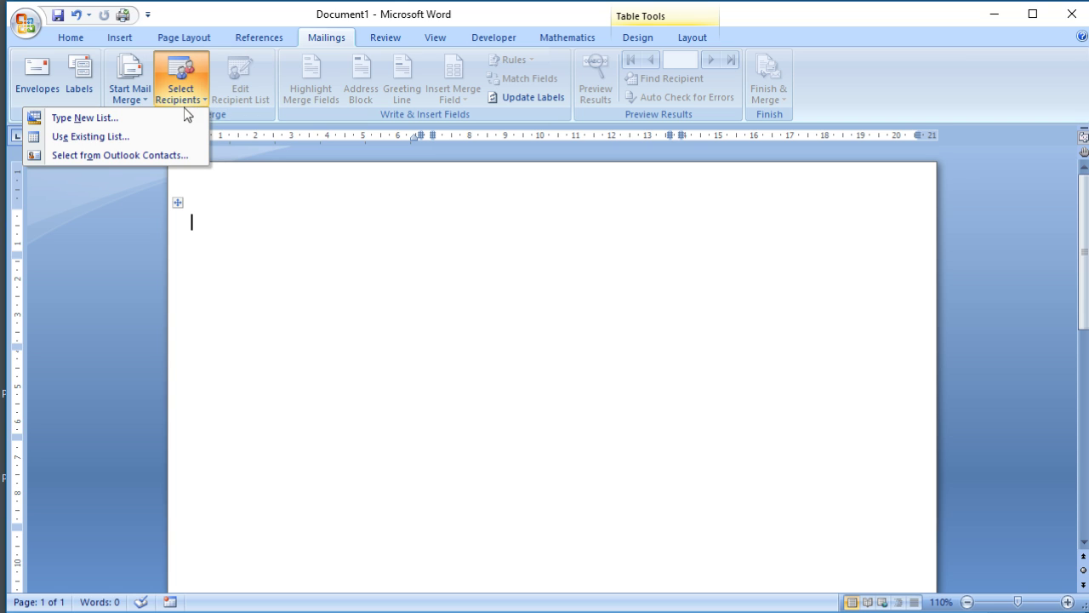
left_click(153, 141)
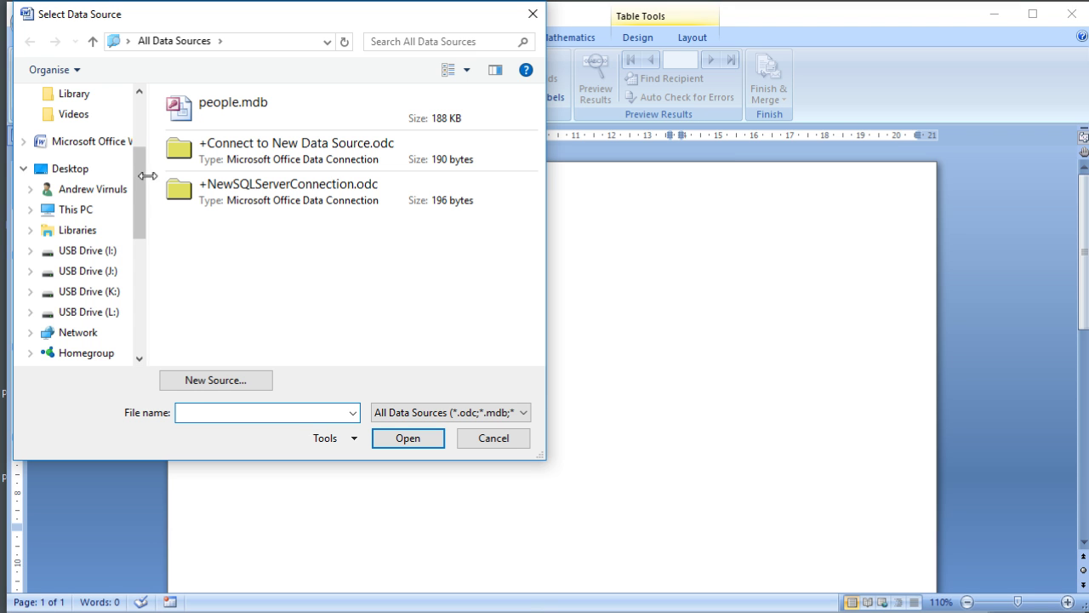
left_click_drag(145, 175, 139, 134)
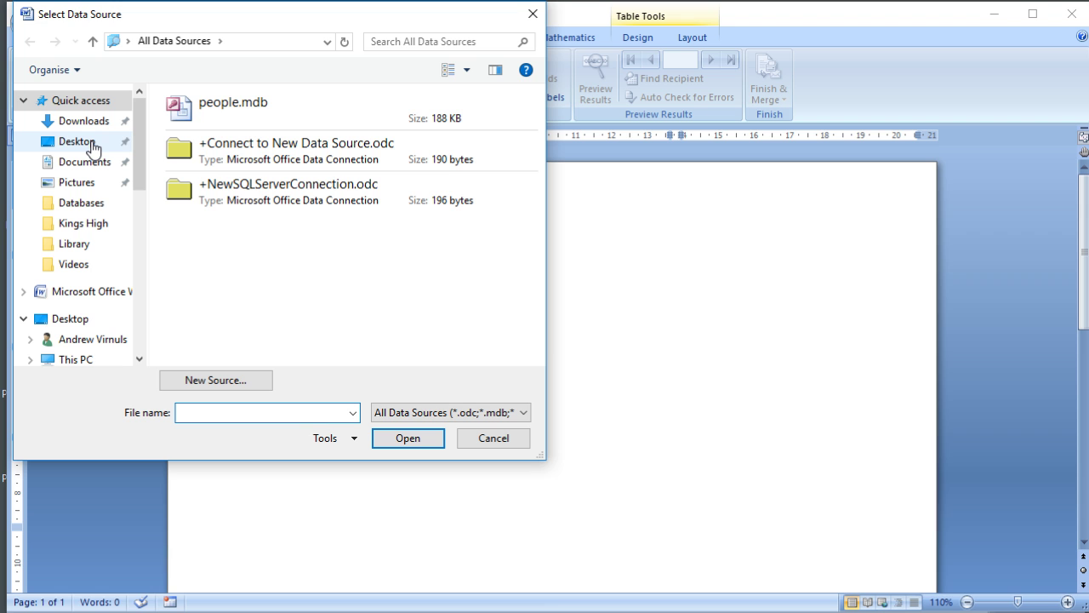
left_click(92, 147)
double_click(471, 145)
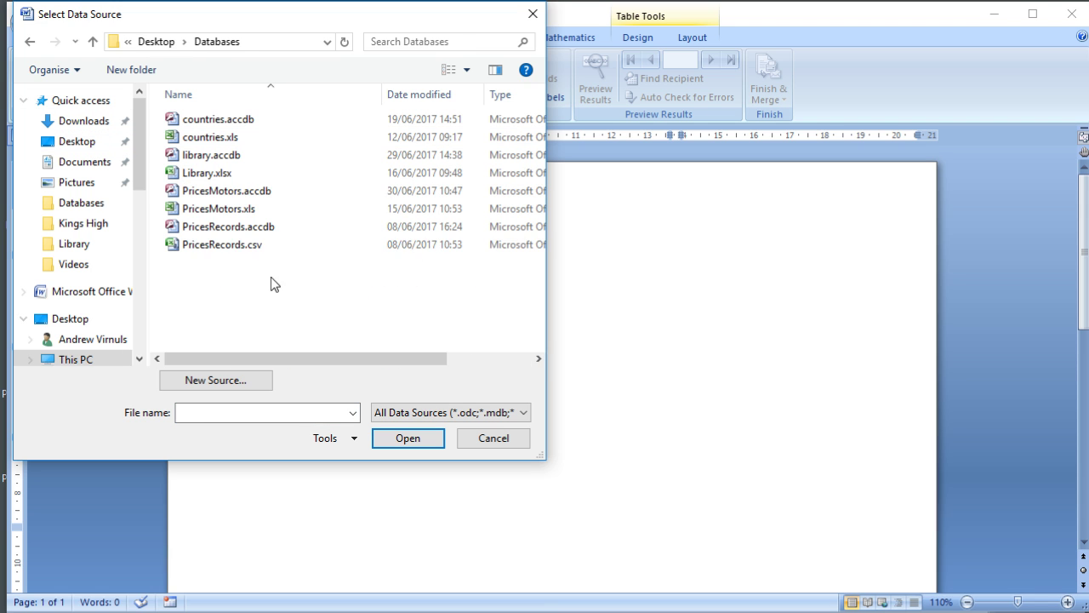
double_click(221, 191)
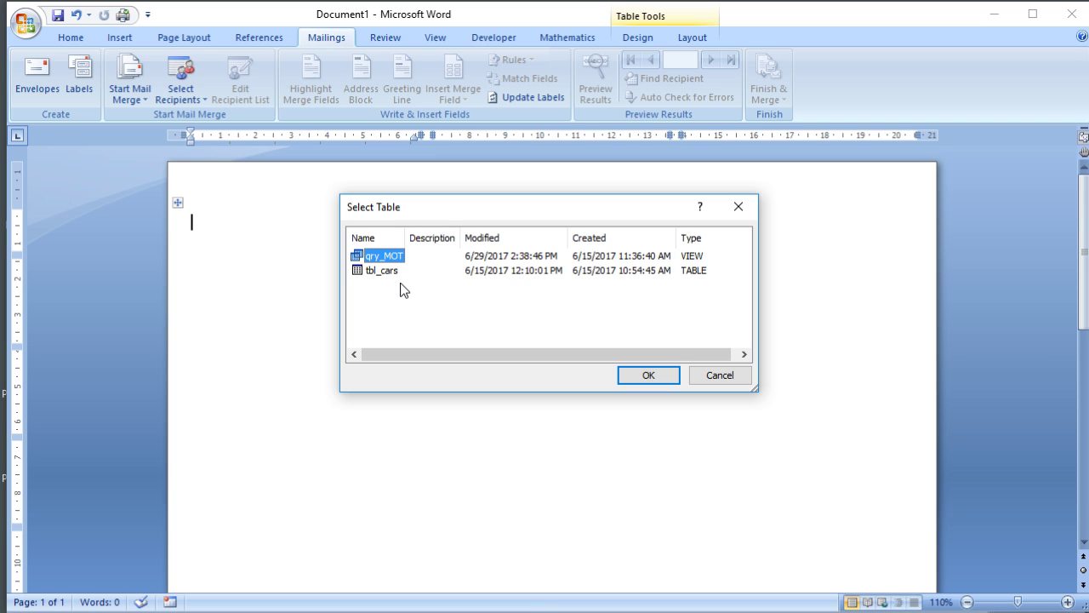
left_click(647, 377)
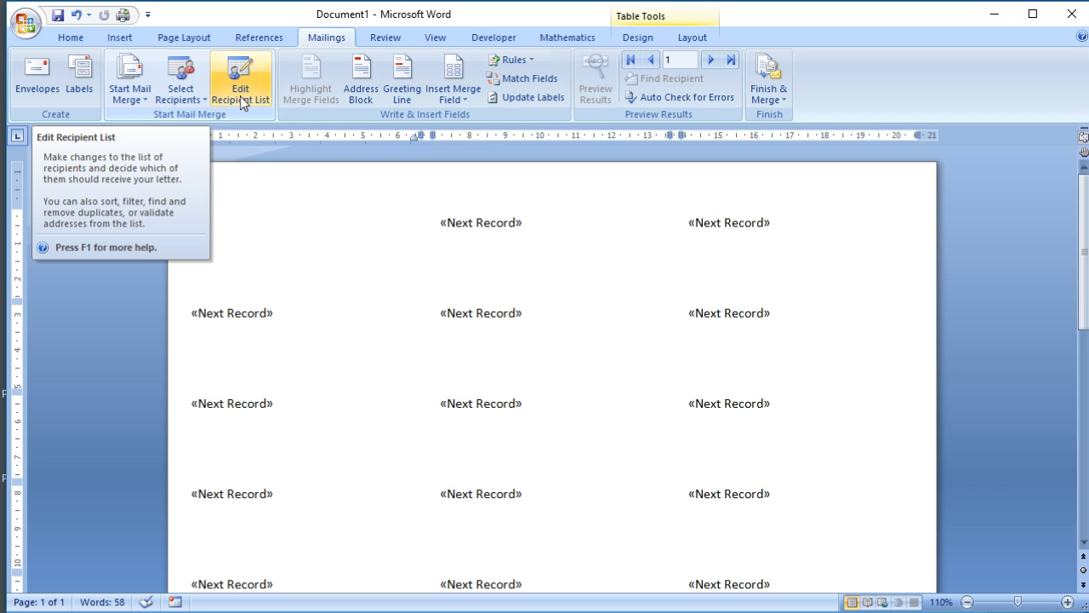
left_click(241, 93)
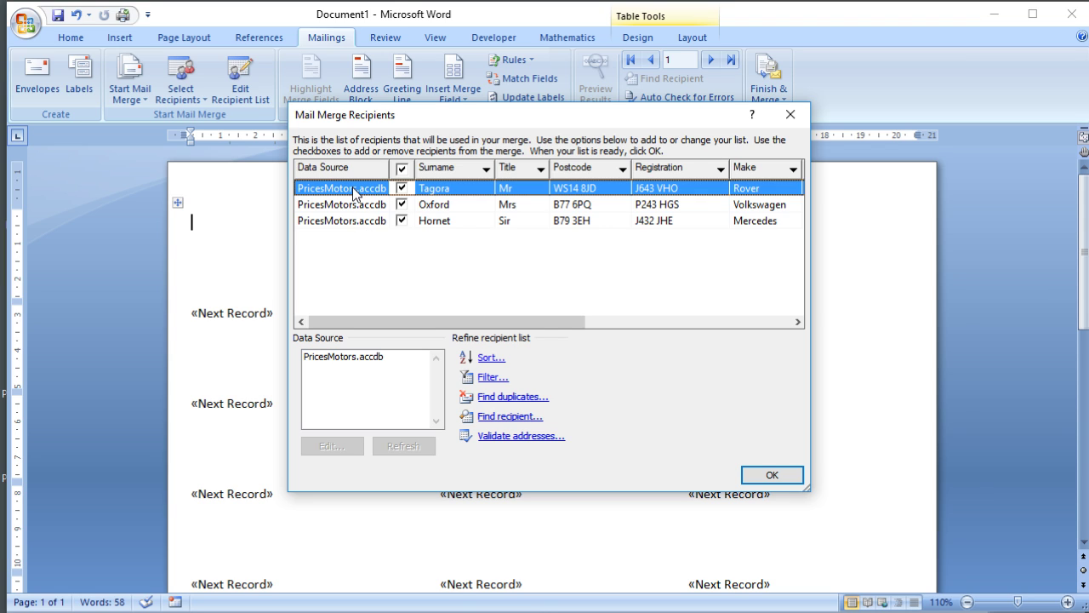
left_click(772, 474)
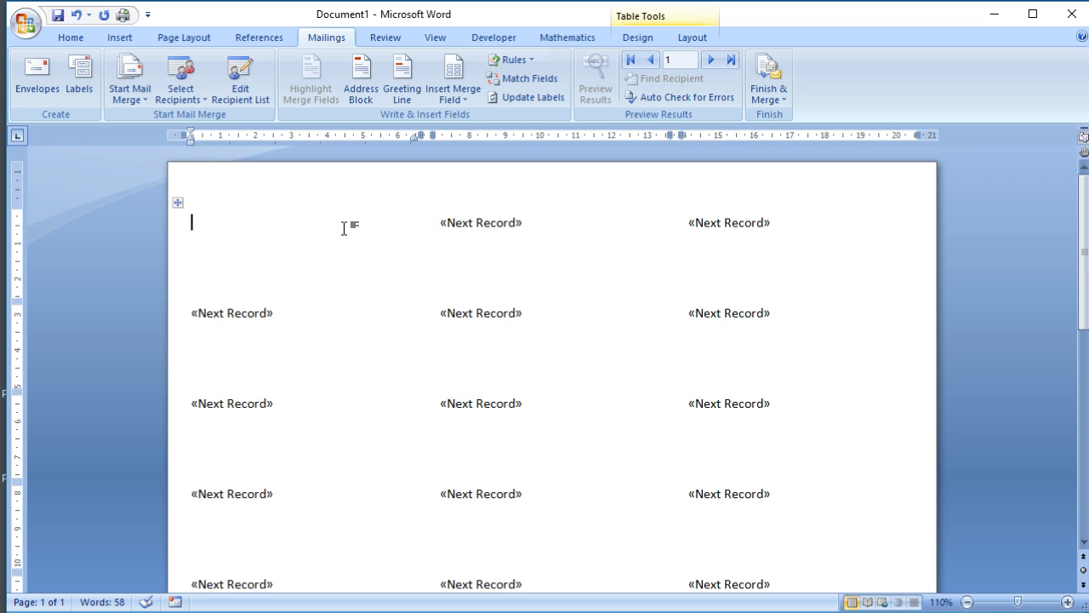
left_click(723, 222)
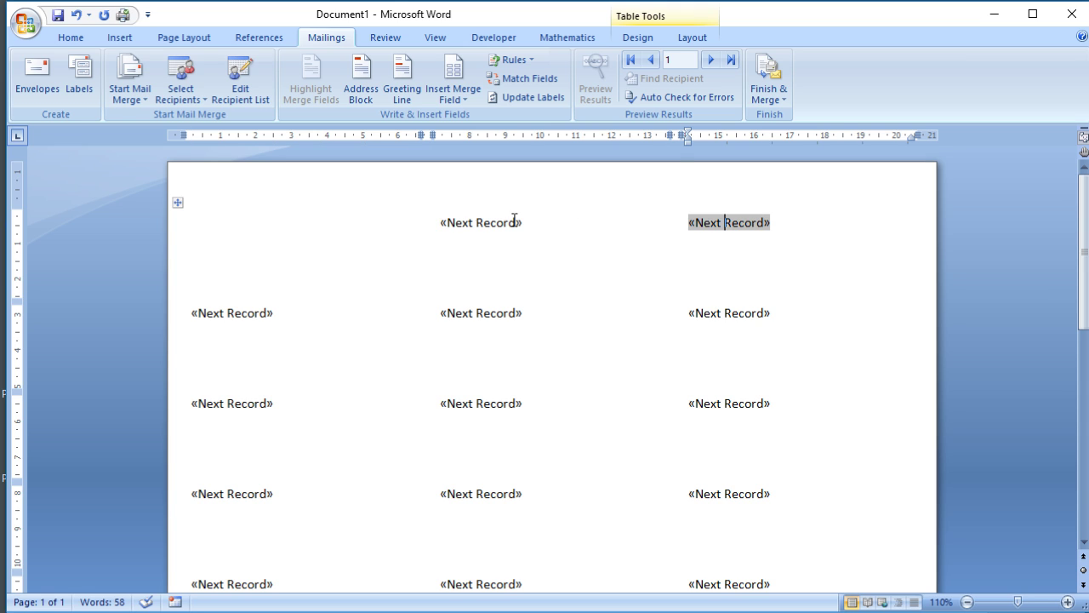
left_click(466, 223)
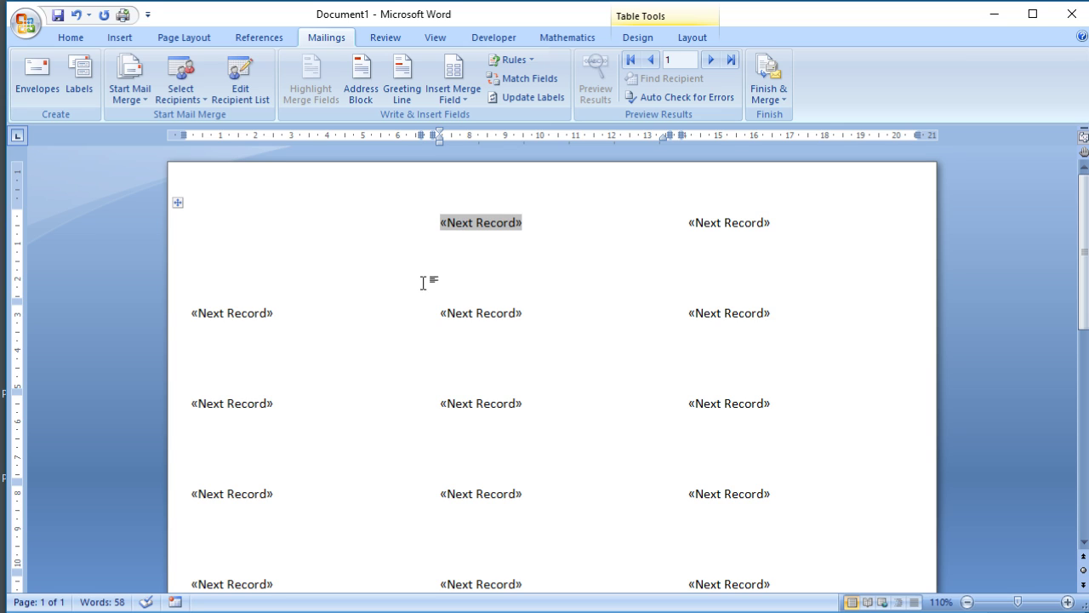
left_click(312, 220)
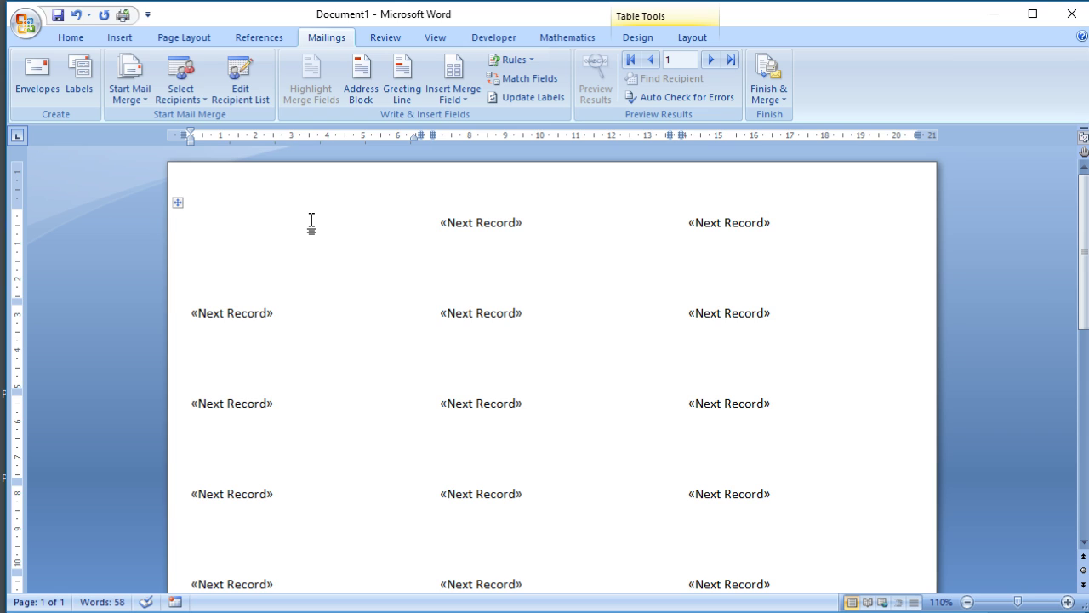
Insert the «Title», «Forename» and «Surname» merge fields on the first label's name line.
left_click(447, 99)
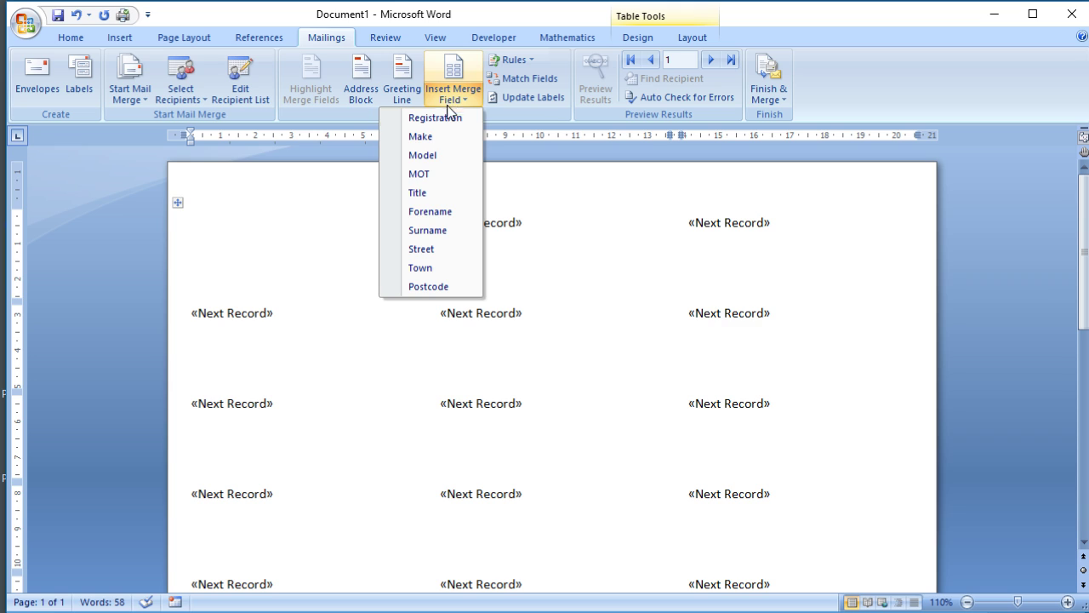
left_click(435, 194)
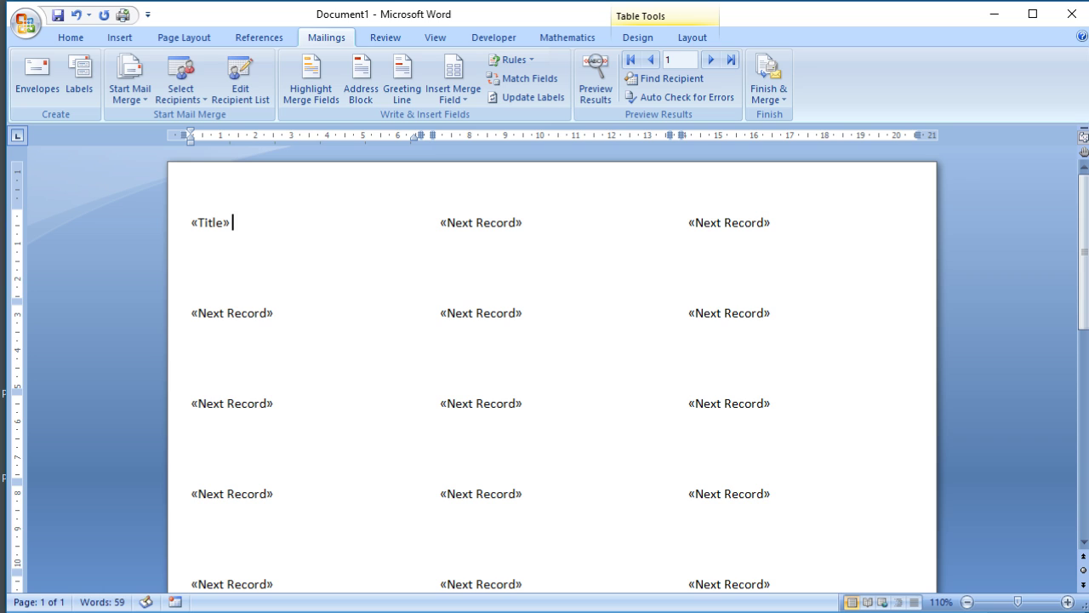
left_click(460, 102)
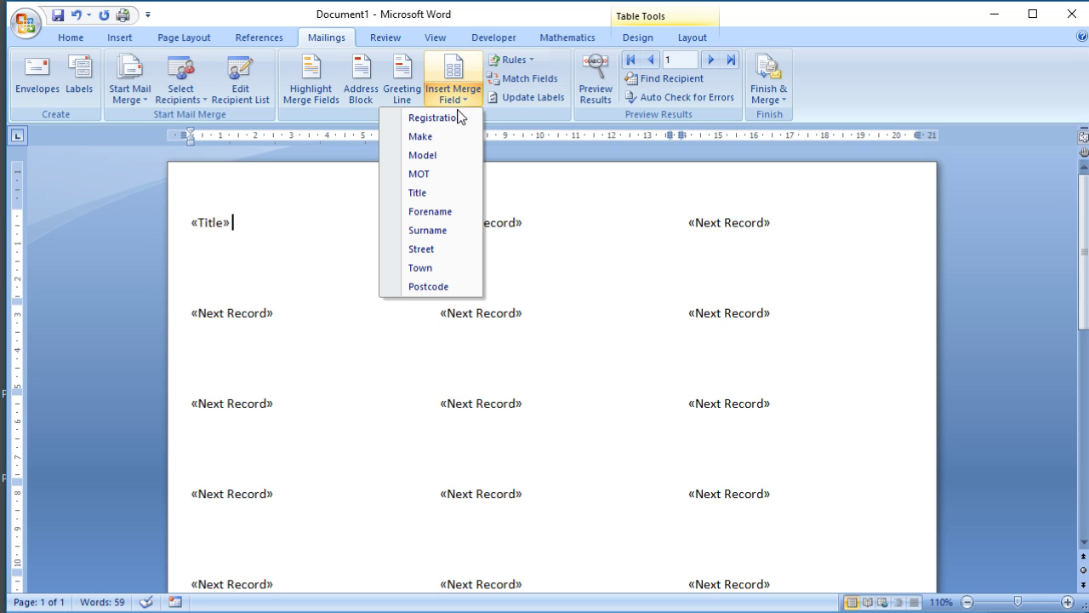
left_click(431, 204)
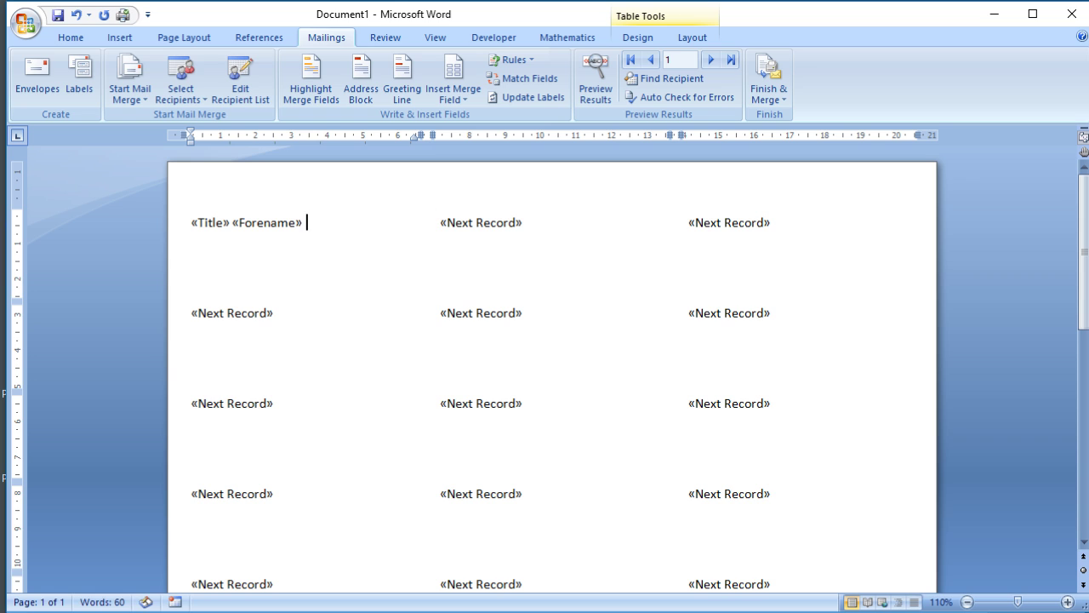
left_click(460, 104)
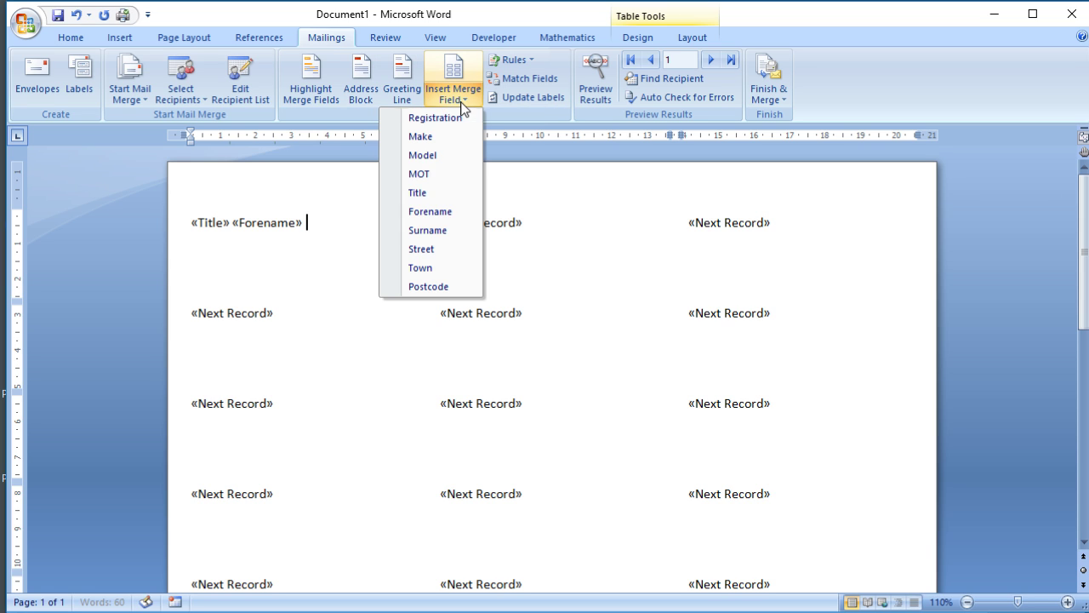
left_click(430, 229)
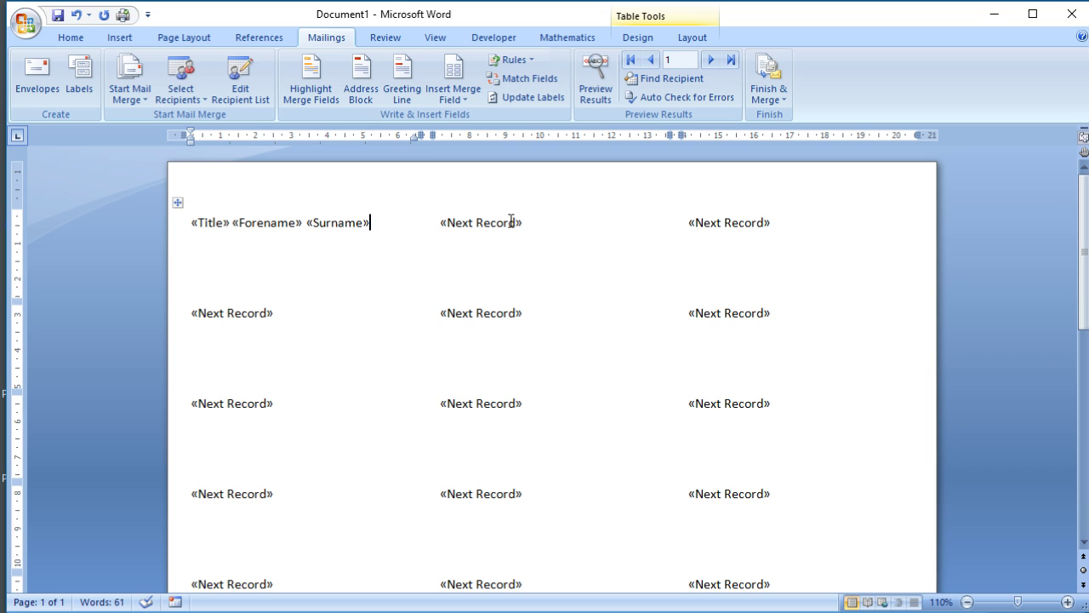
Add the «Street» merge field on a new second line.
key("Return")
left_click(452, 91)
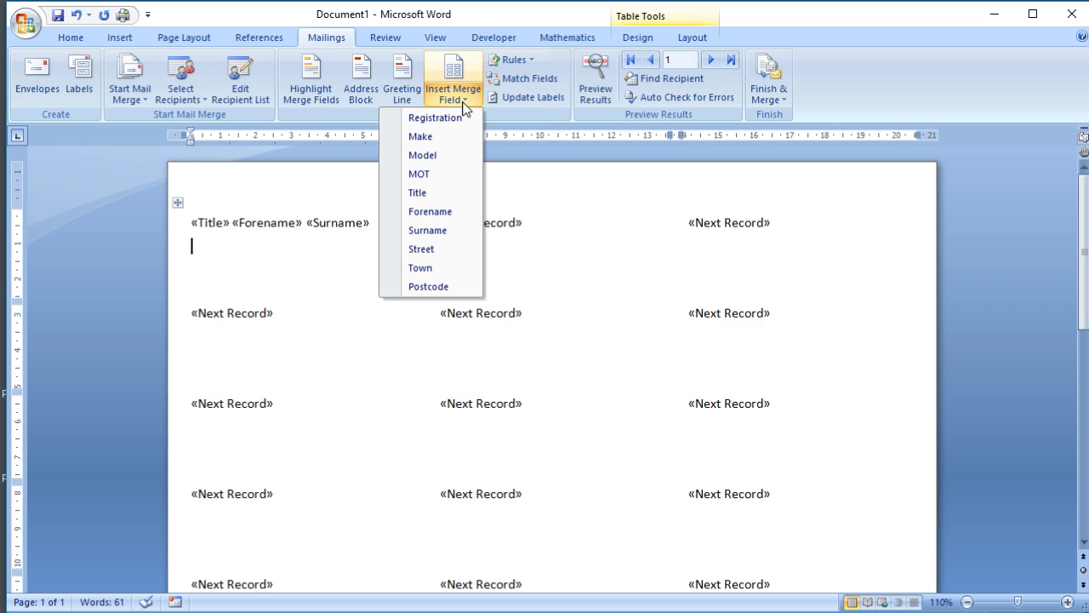
left_click(437, 251)
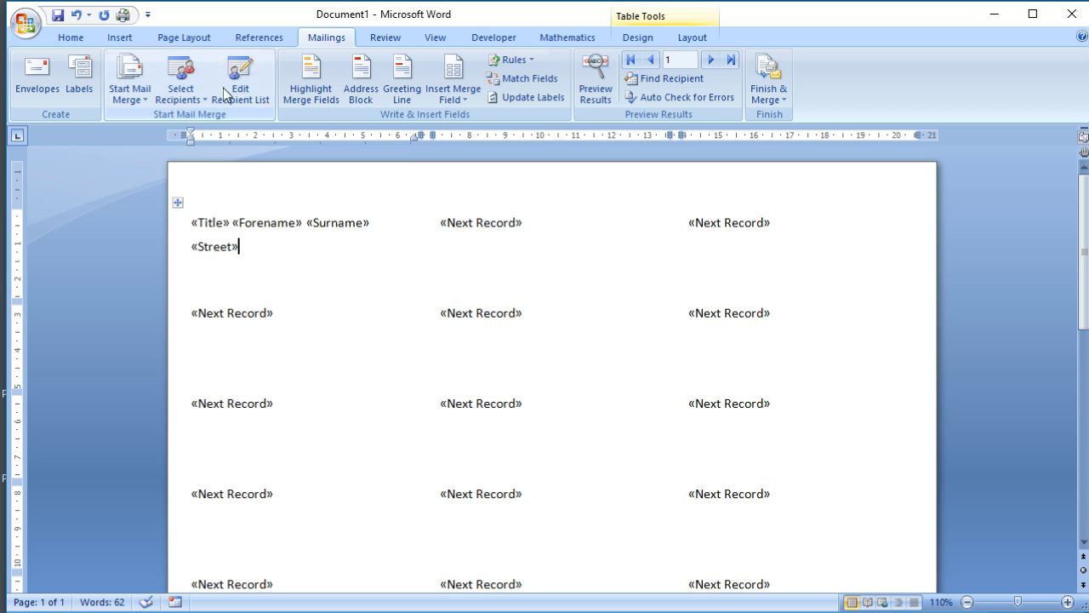
Delete the «Street» field and its line from the first label.
left_click(177, 41)
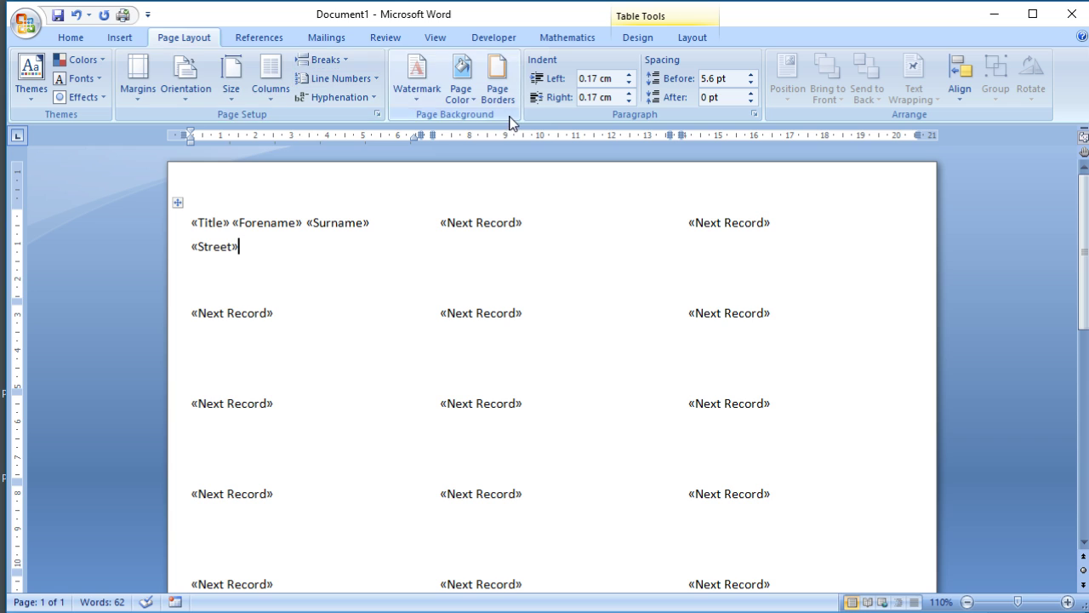
left_click(341, 42)
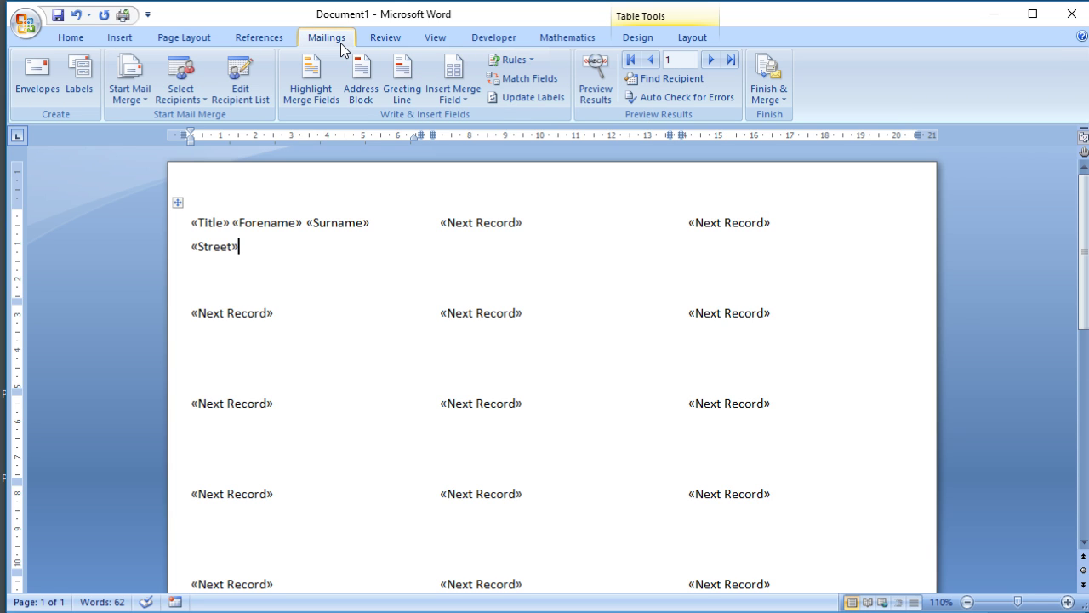
key("BackSpace")
key("BackSpace")
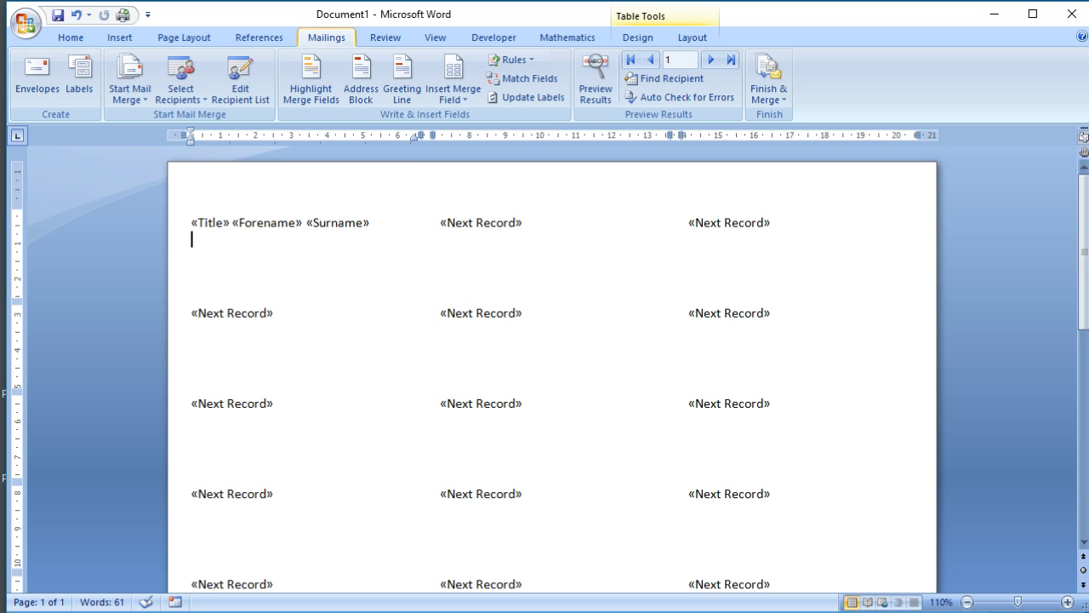
Add «Street», «Town» and «Postcode» merge fields, each on its own line below the name.
key("Return")
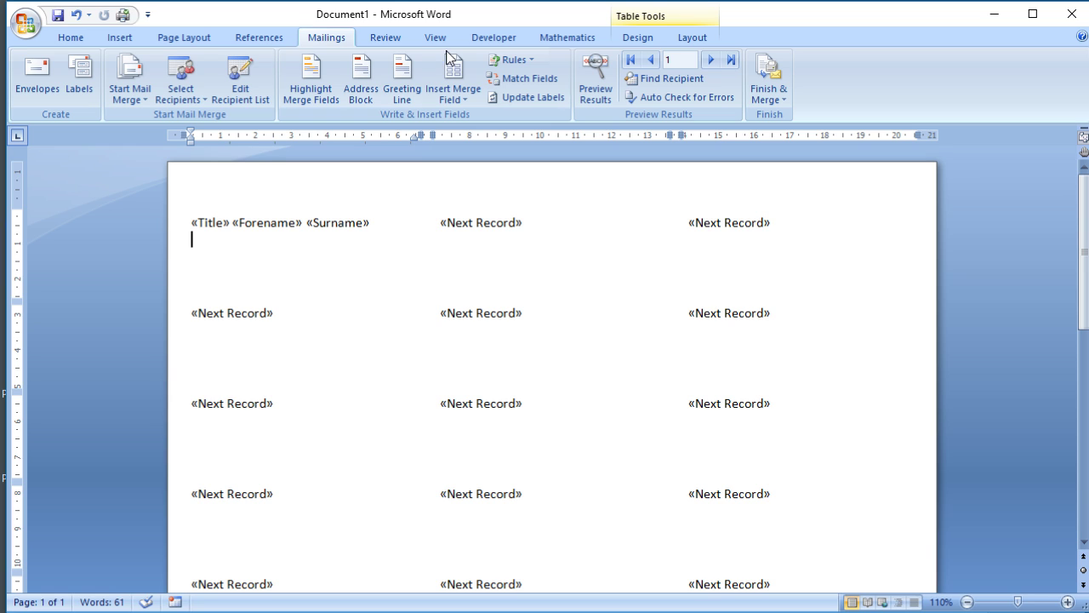
left_click(473, 102)
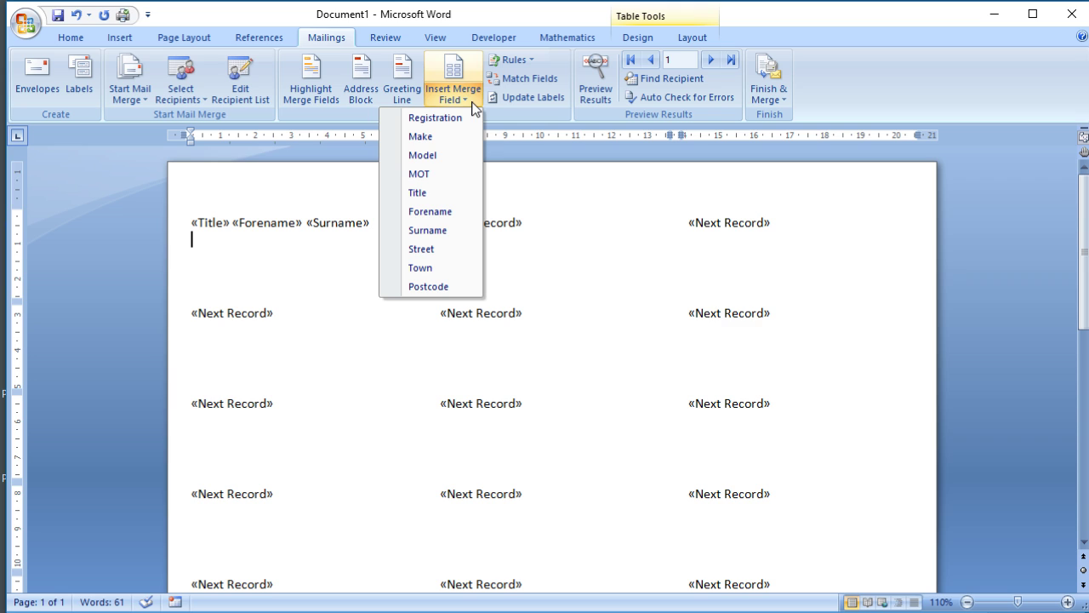
left_click(443, 248)
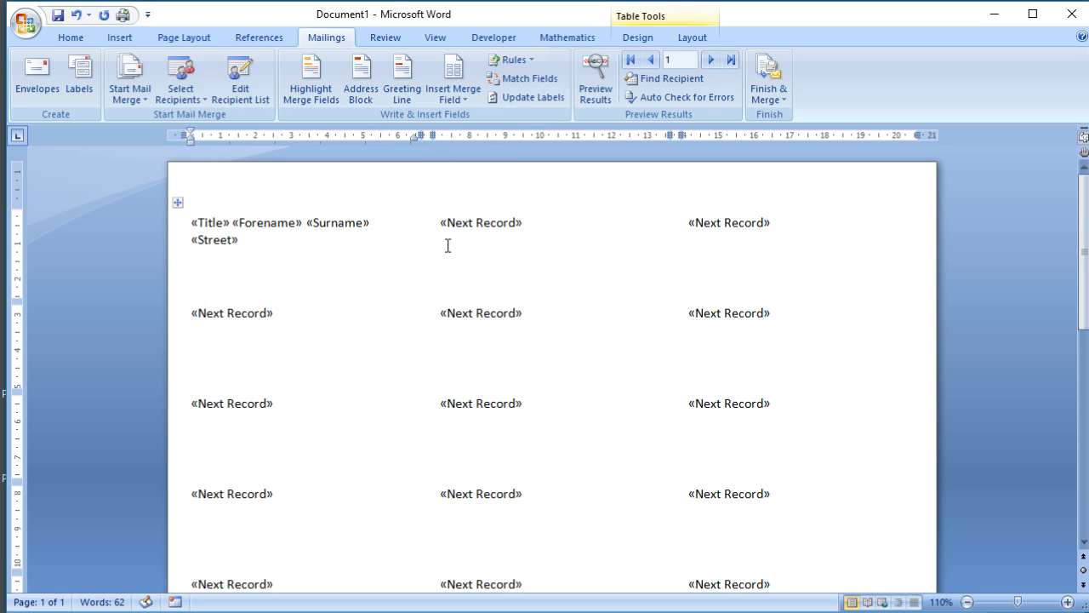
key("Return")
left_click(467, 100)
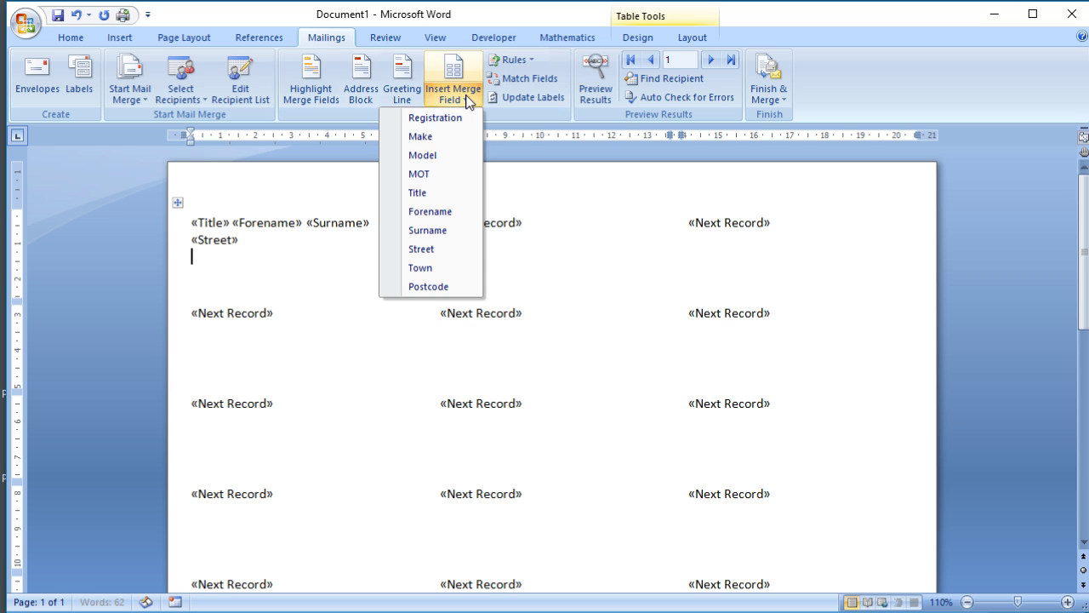
left_click(419, 266)
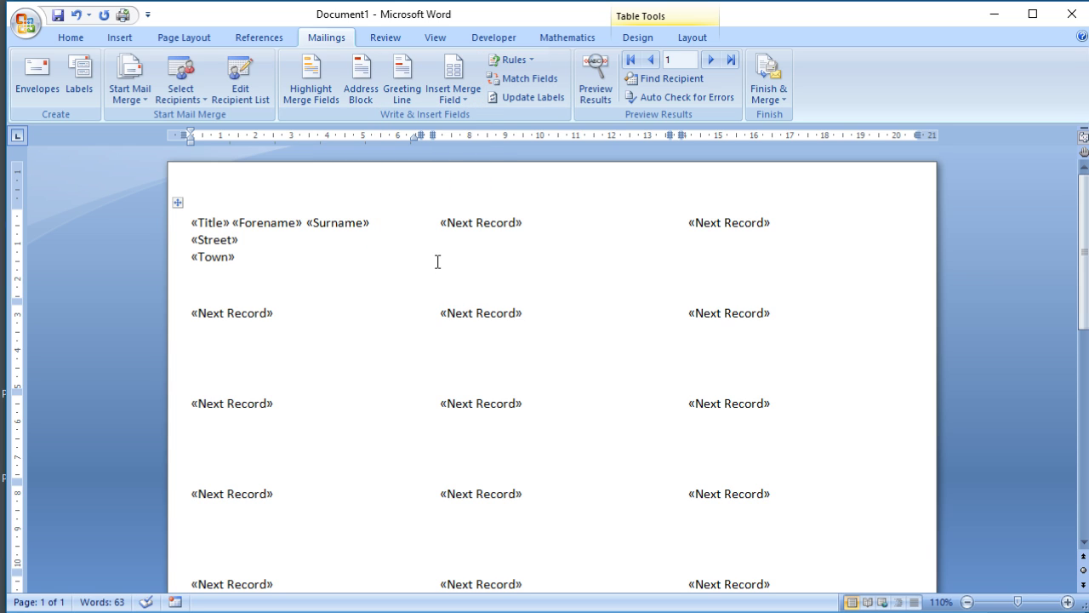
key("Return")
left_click(453, 104)
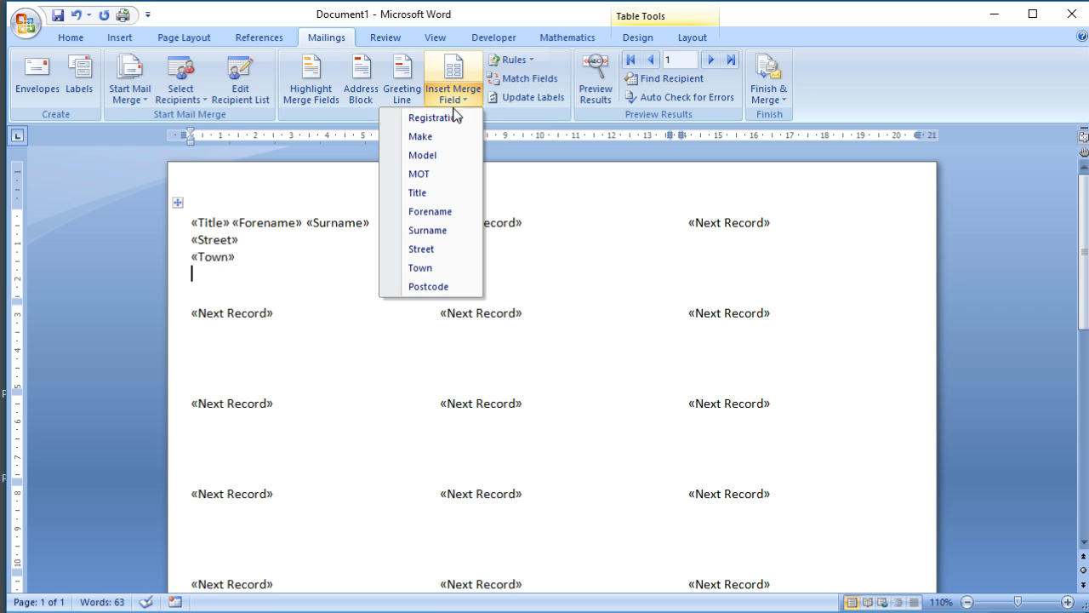
left_click(441, 286)
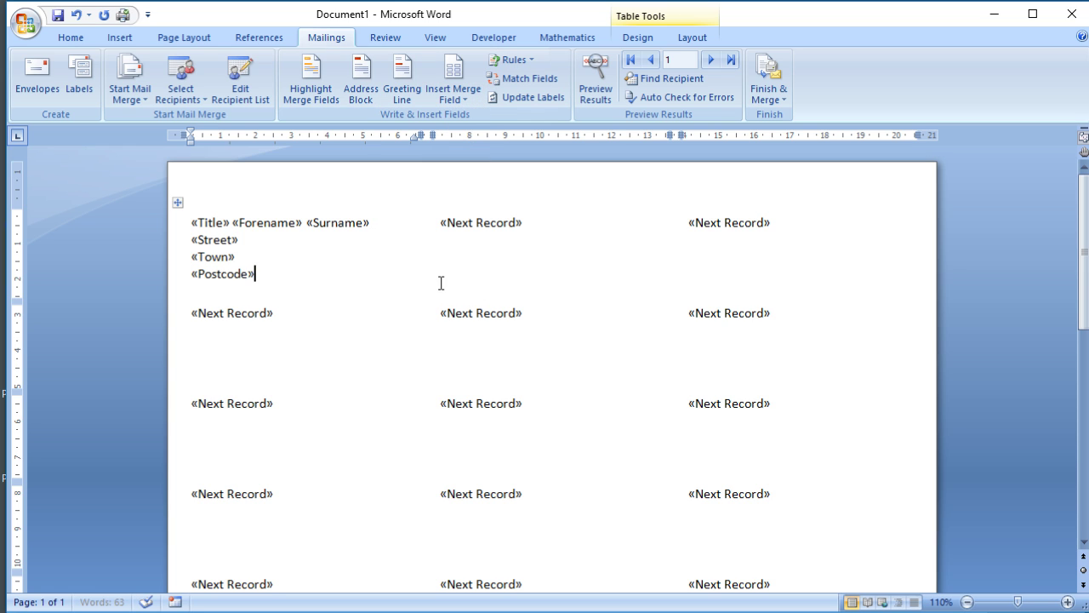
left_click(71, 38)
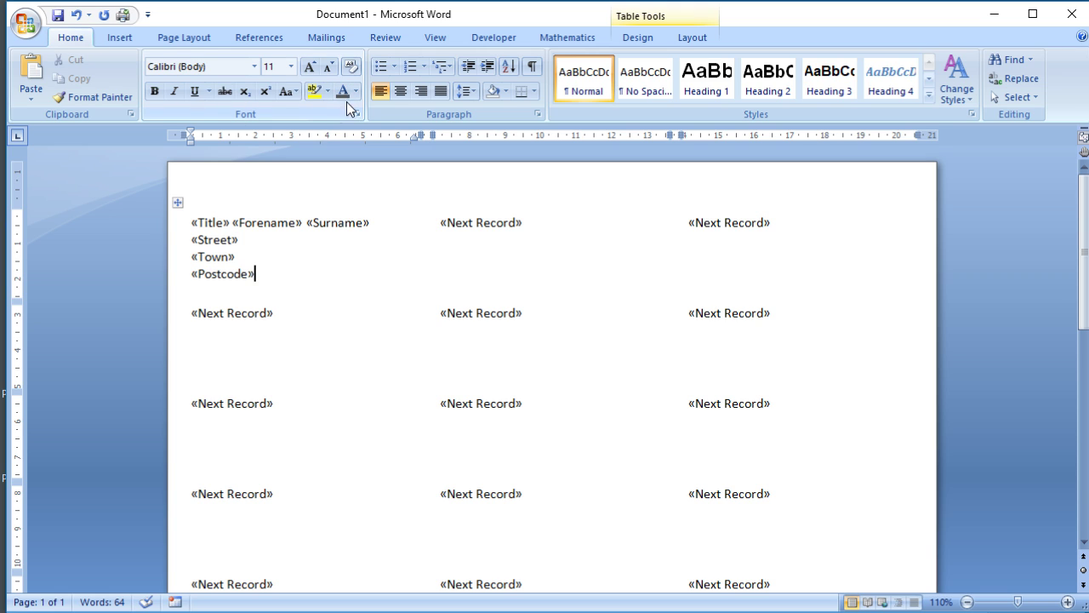
left_click(337, 40)
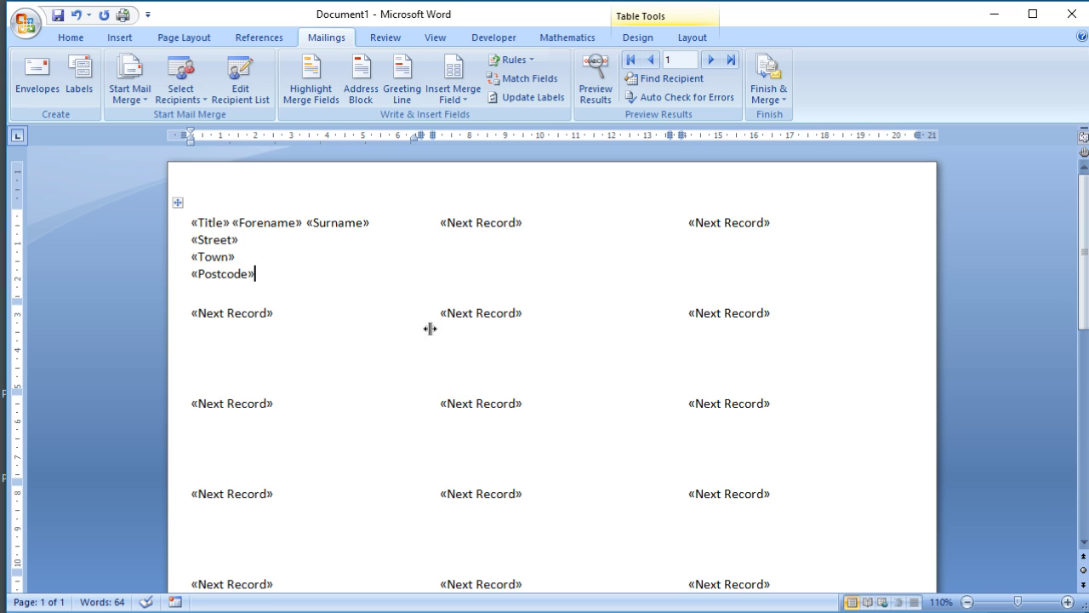
Preview merged results, step to the next recipient, then return to recipient 1's address.
left_click(597, 93)
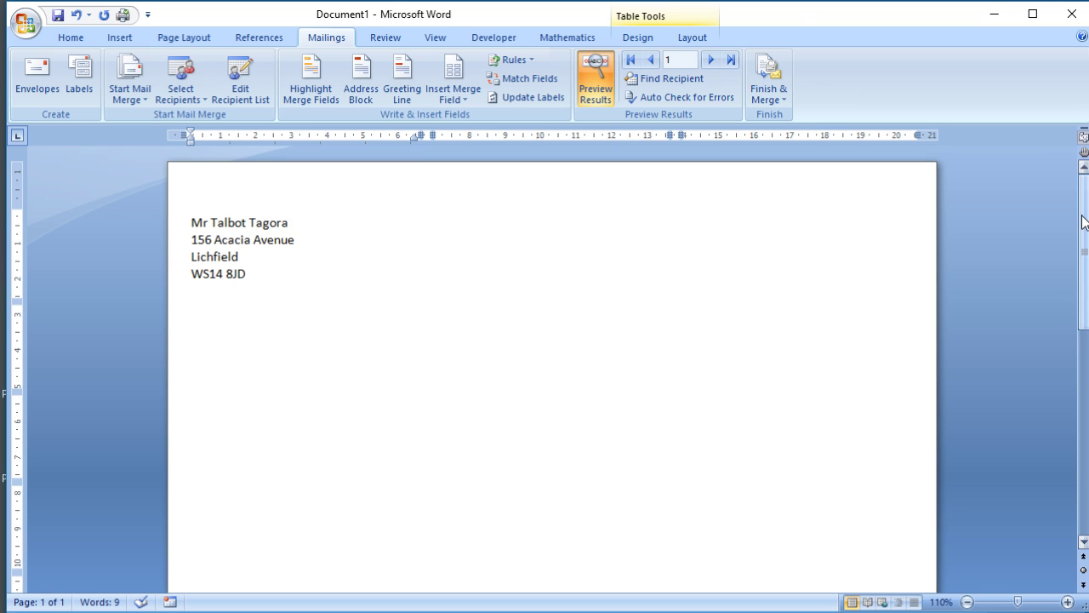
left_click_drag(1087, 228, 1000, 160)
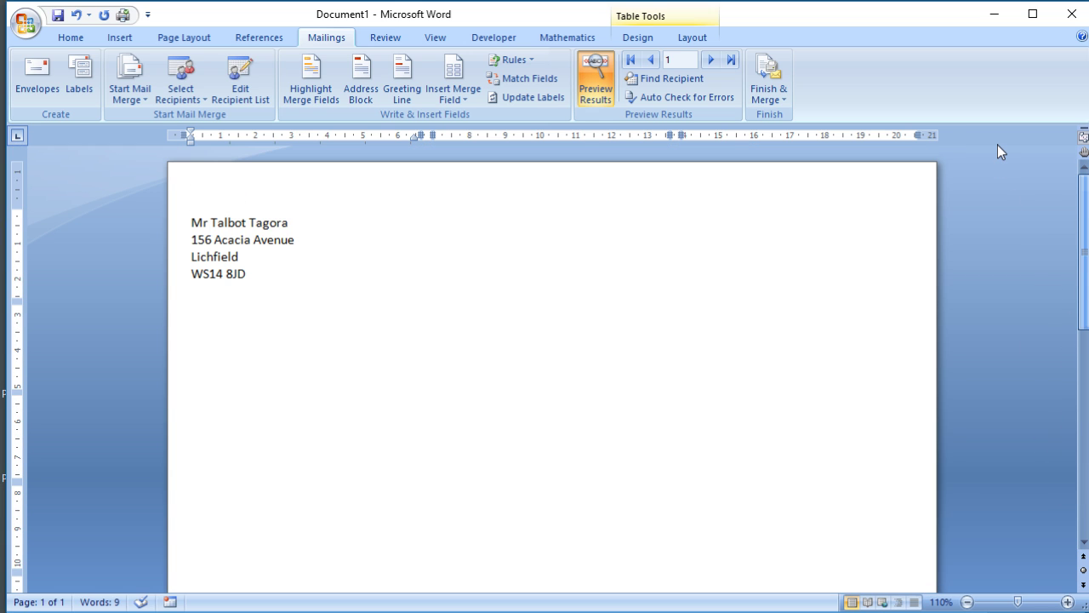
left_click(715, 61)
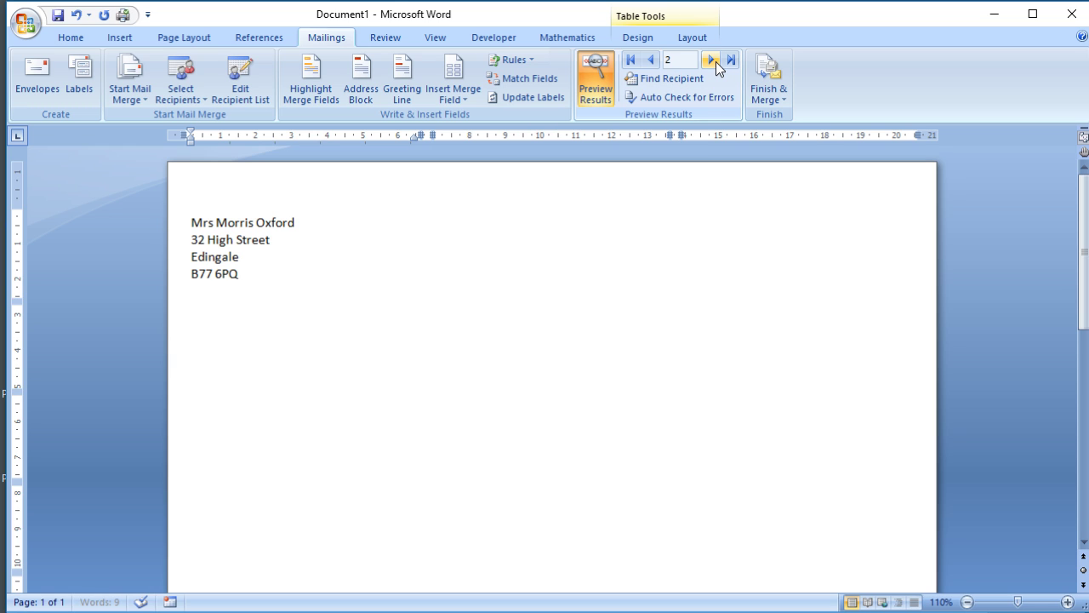
left_click(650, 61)
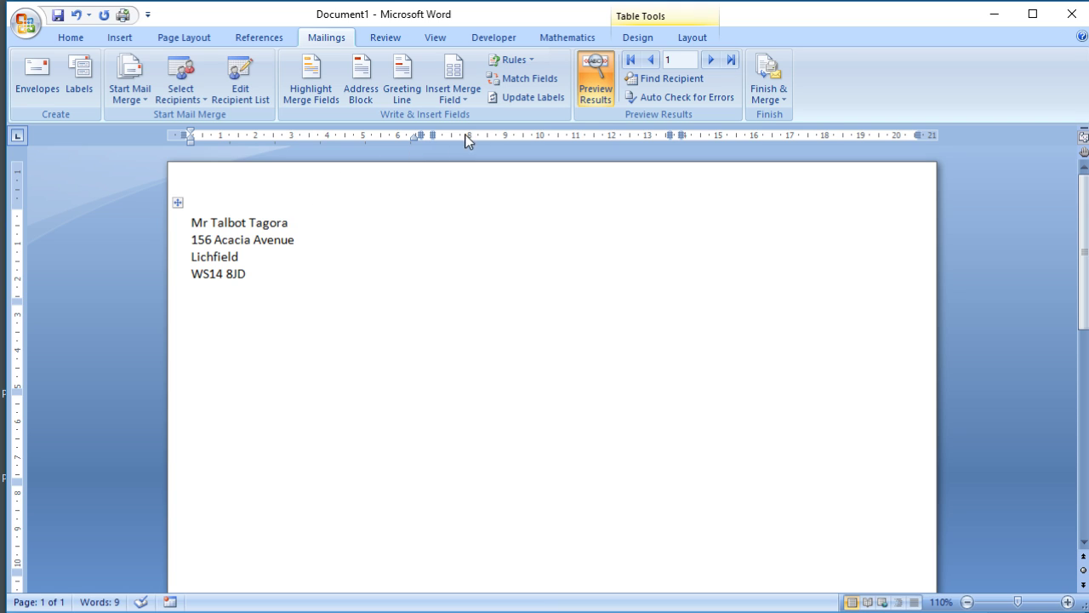
Update the labels so all three recipients' merged addresses fill the label sheet.
left_click(527, 98)
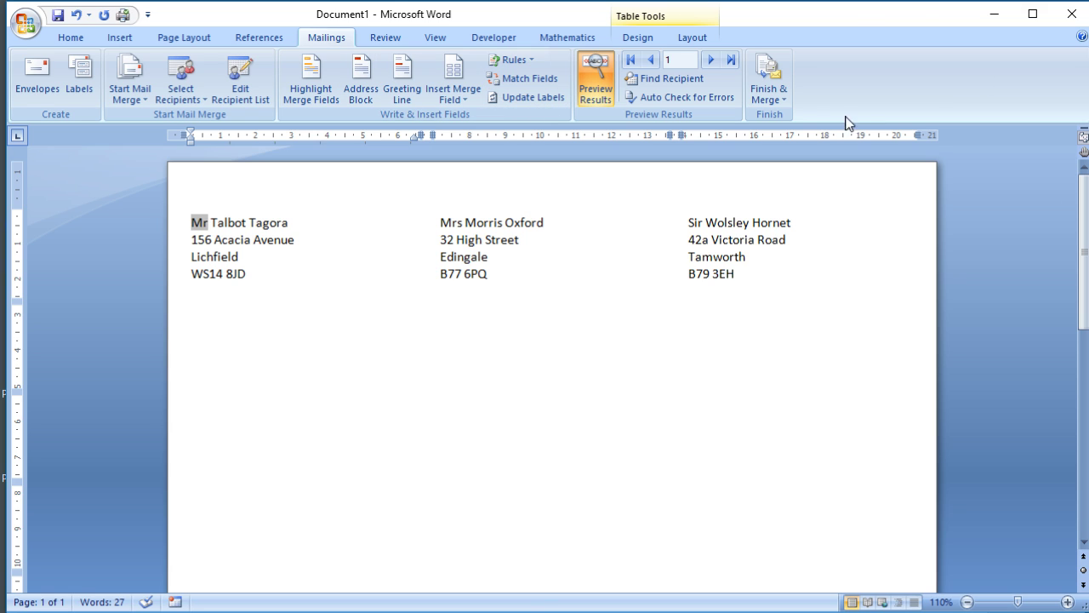
Merge all three address labels into a new Labels1 document with Finish & Merge.
left_click(776, 98)
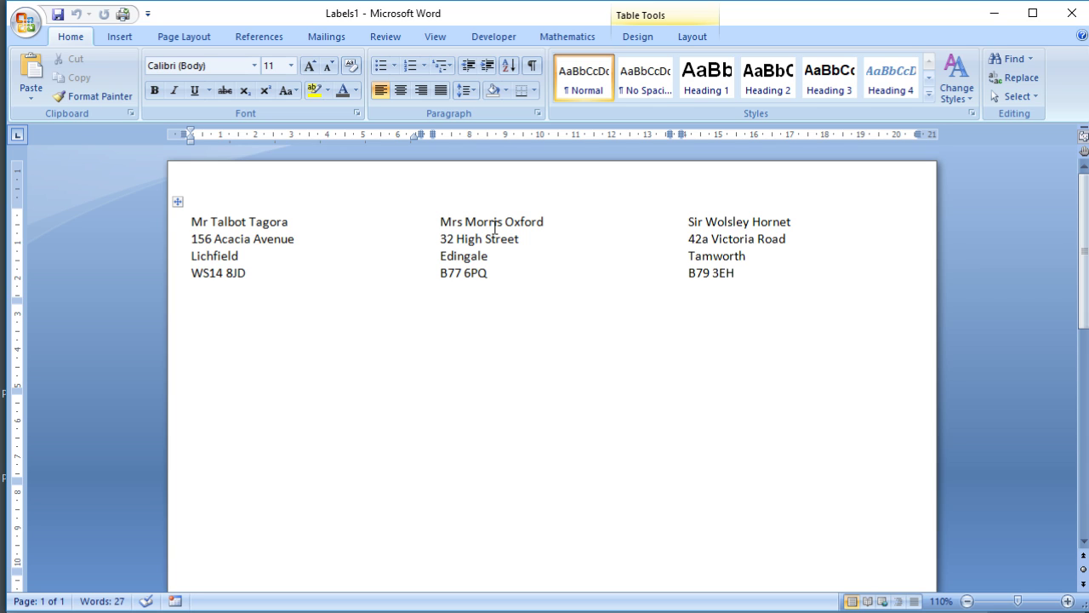
Add a blank line above the Labels1 label table, then check and dismiss the Start Mail Merge types.
key("Return")
key("Return")
key("Return")
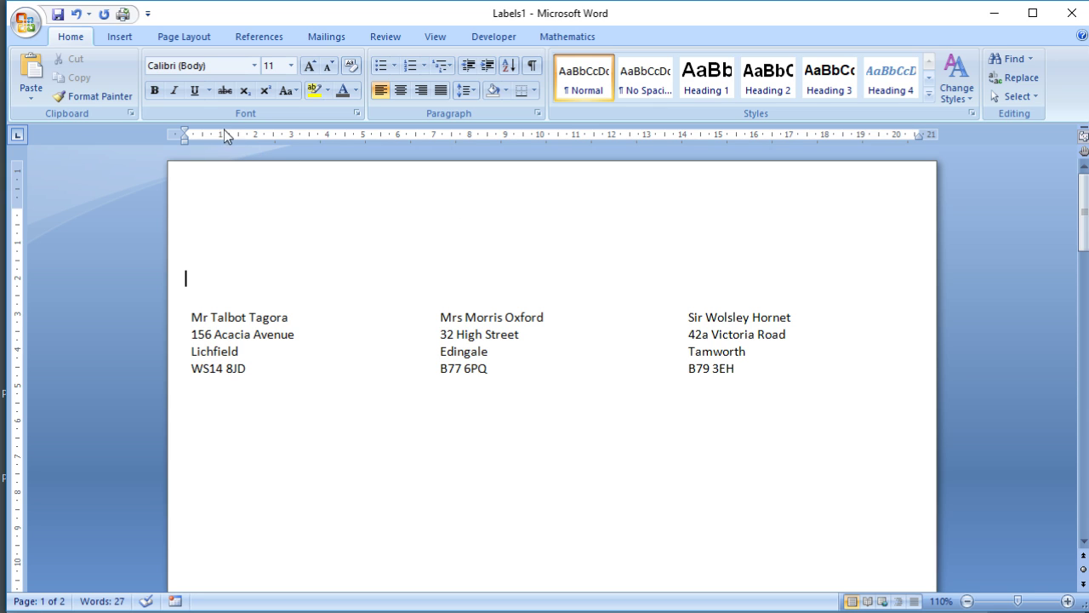
left_click(321, 37)
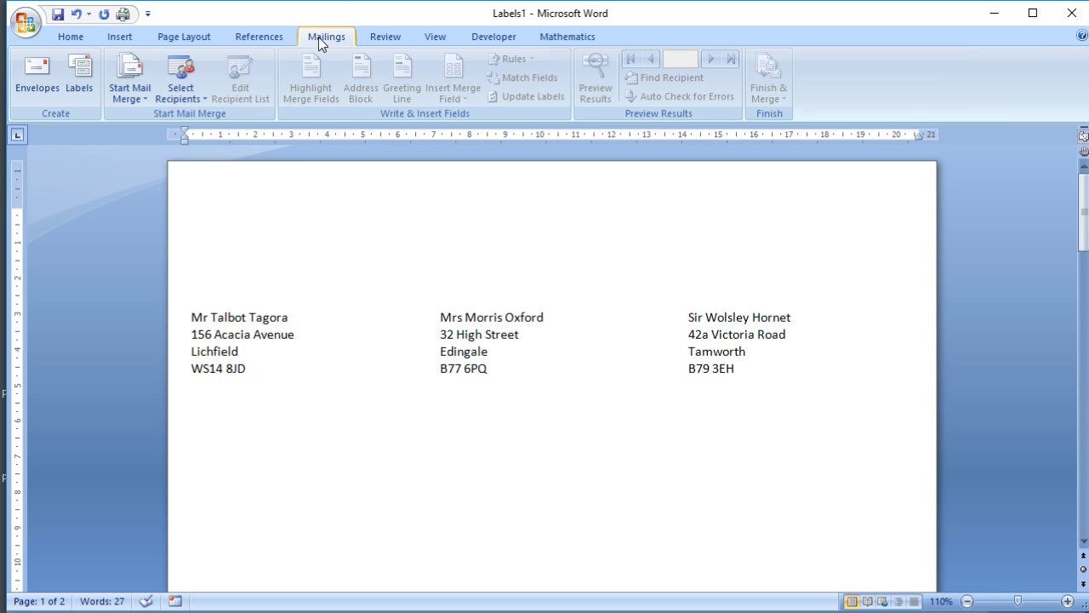
left_click(125, 95)
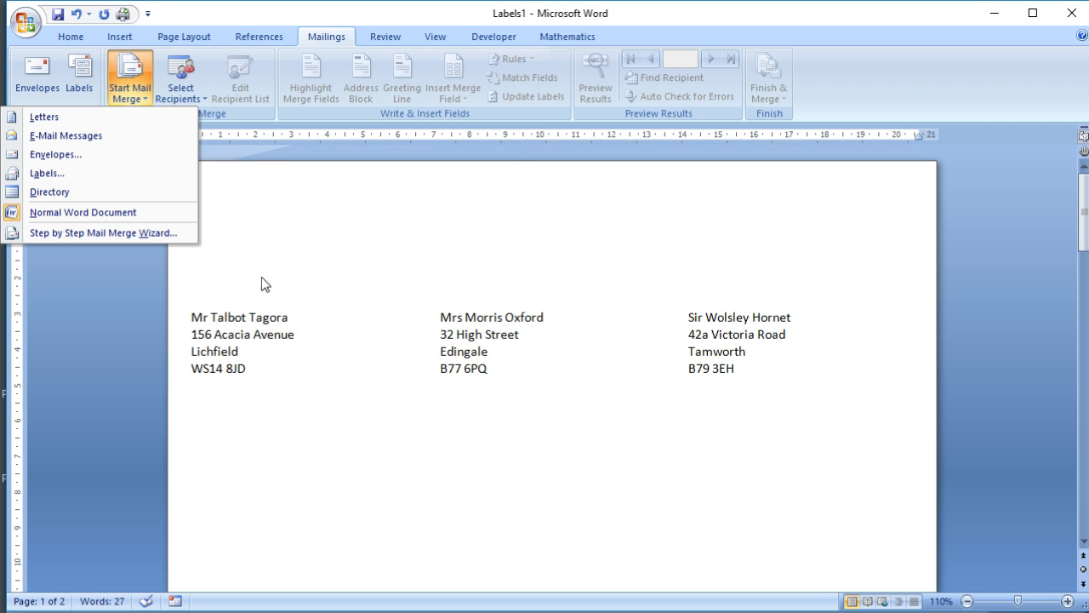
left_click(124, 322)
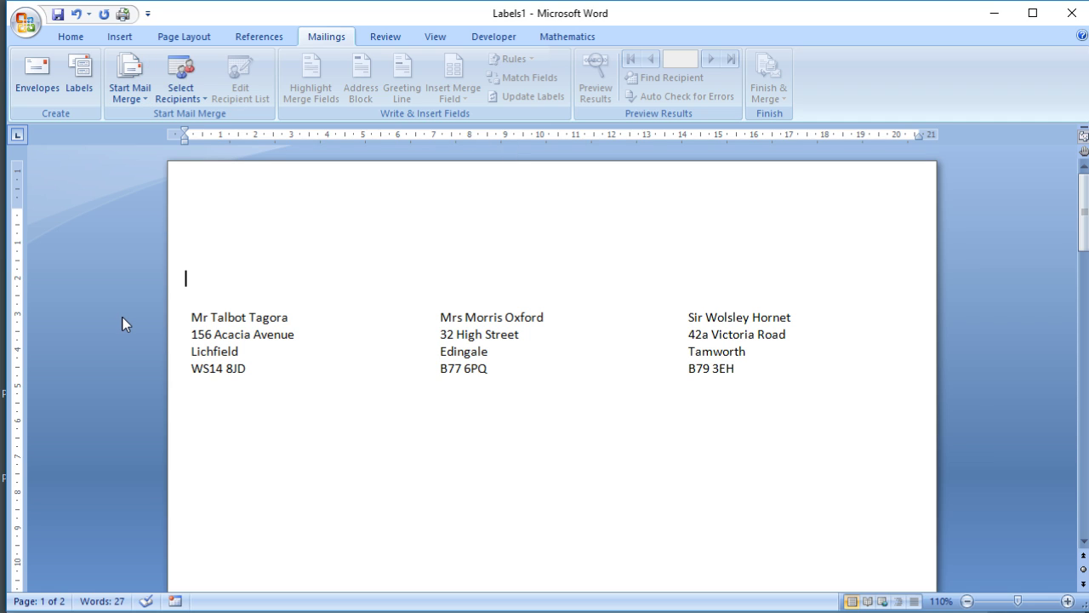